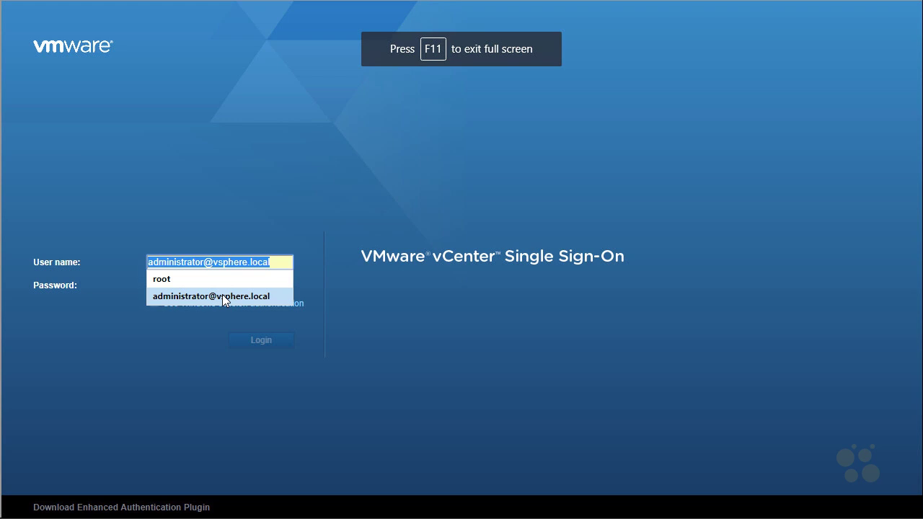
Sign in to vCenter with the suggested administrator account by entering the account password.
click(225, 285)
text(********)
click(273, 348)
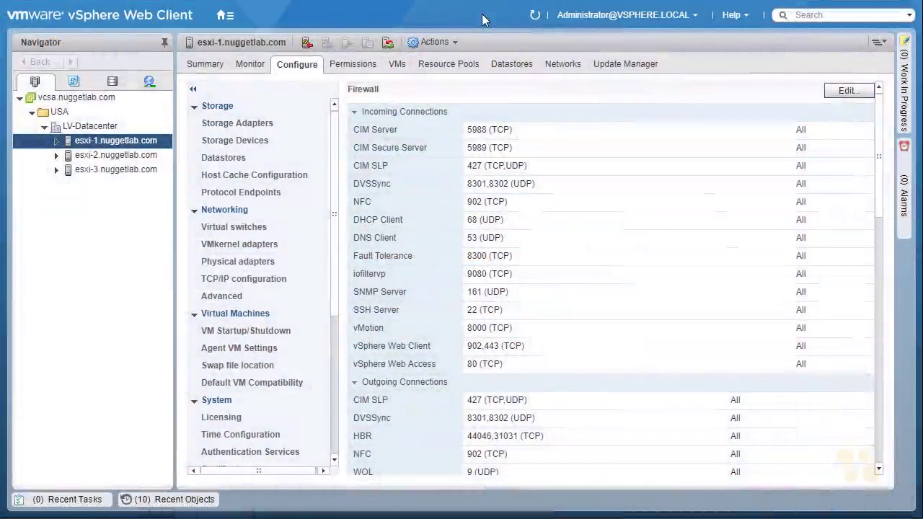
In the VMs and templates inventory, create a VM and template folder named VMs under LV-Datacenter.
click(75, 82)
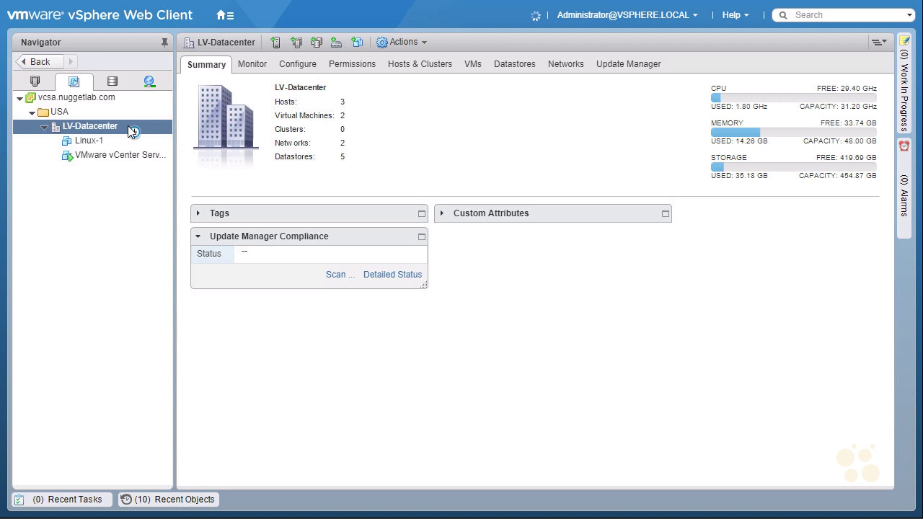
right_click(128, 126)
mouse_move(212, 181)
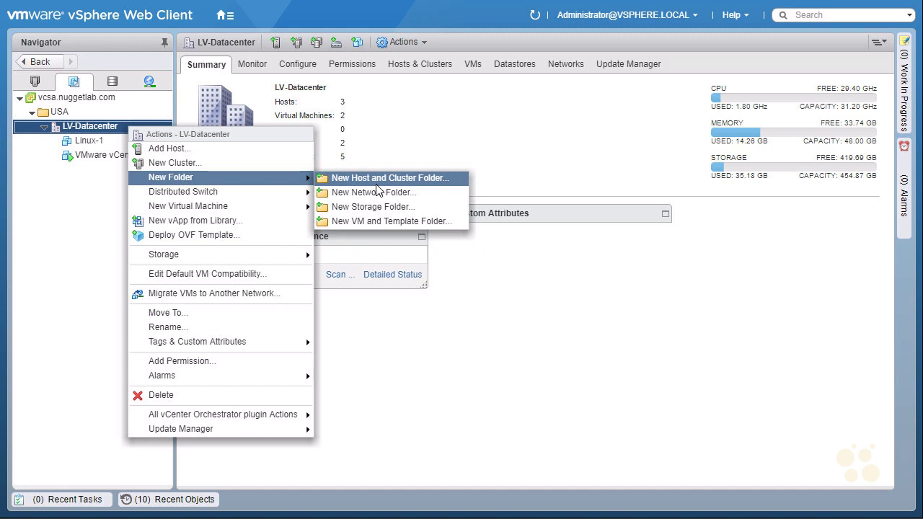
click(437, 221)
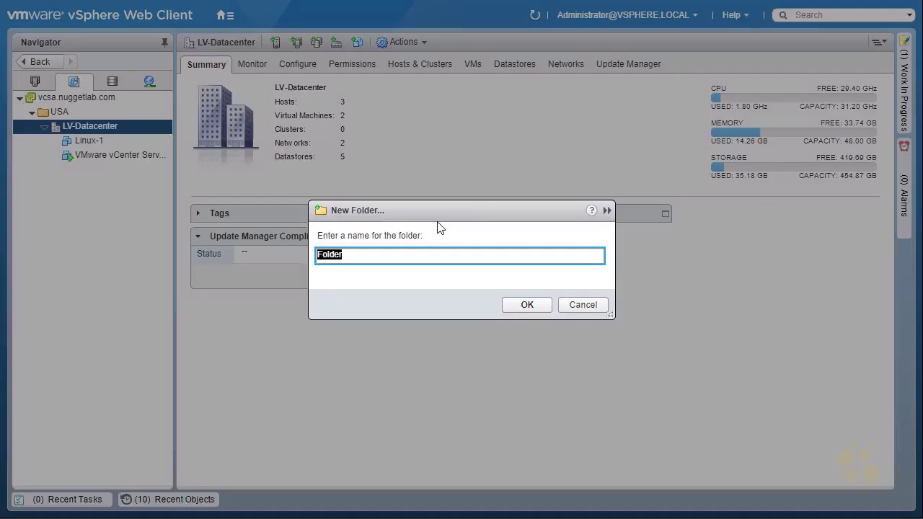
text(VMs)
click(527, 305)
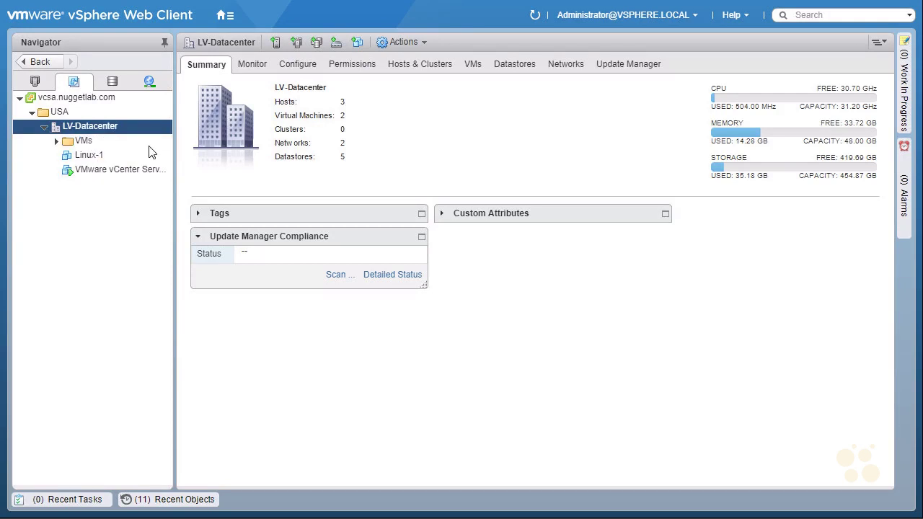
Create another VM and template folder named Templates under LV-Datacenter.
right_click(131, 135)
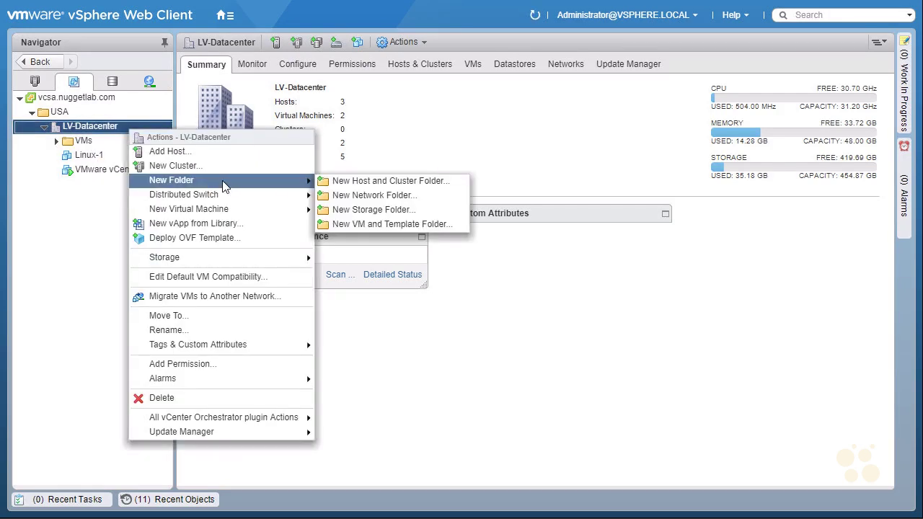
click(453, 224)
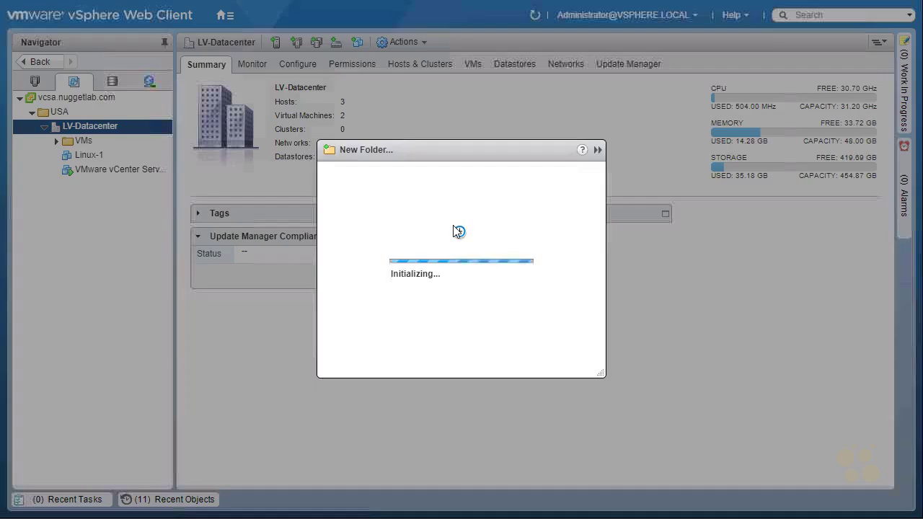
text(Templates)
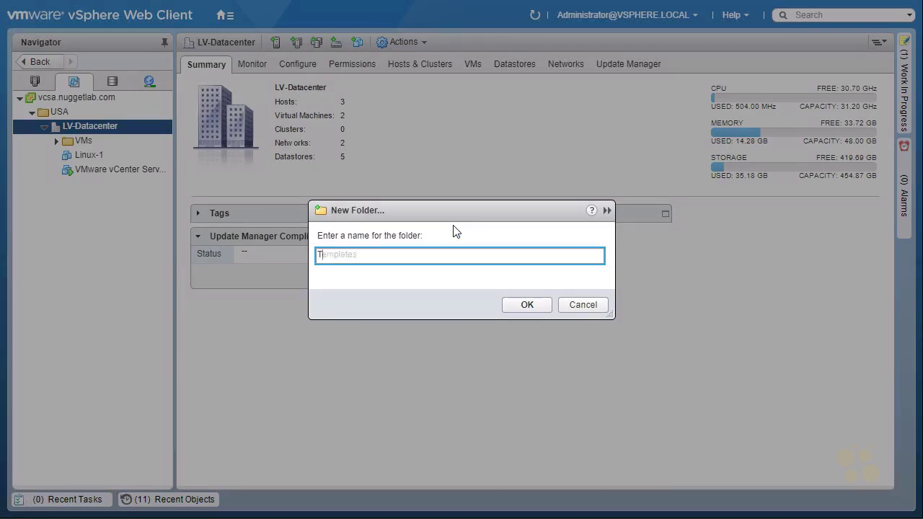
click(525, 306)
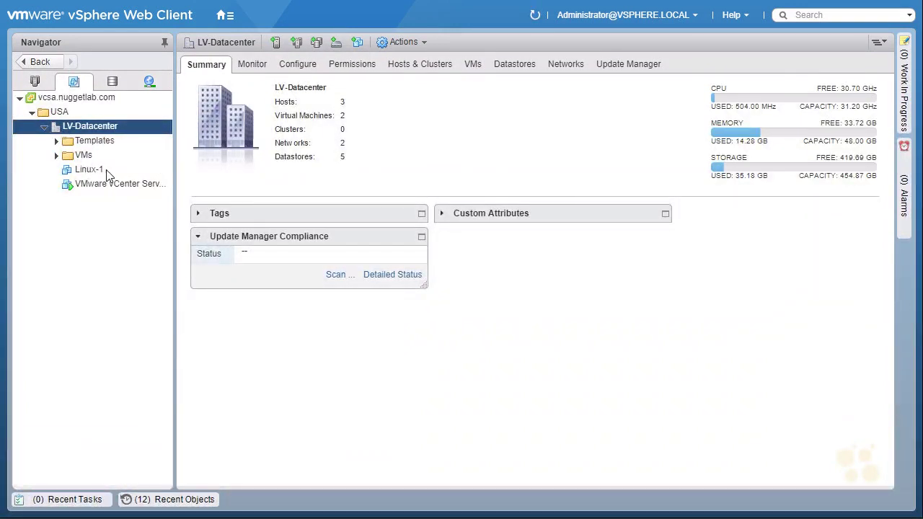
Expand the two new folders and move the Linux-1 and VMware vCenter Server virtual machines into the VMs folder.
click(57, 141)
click(56, 155)
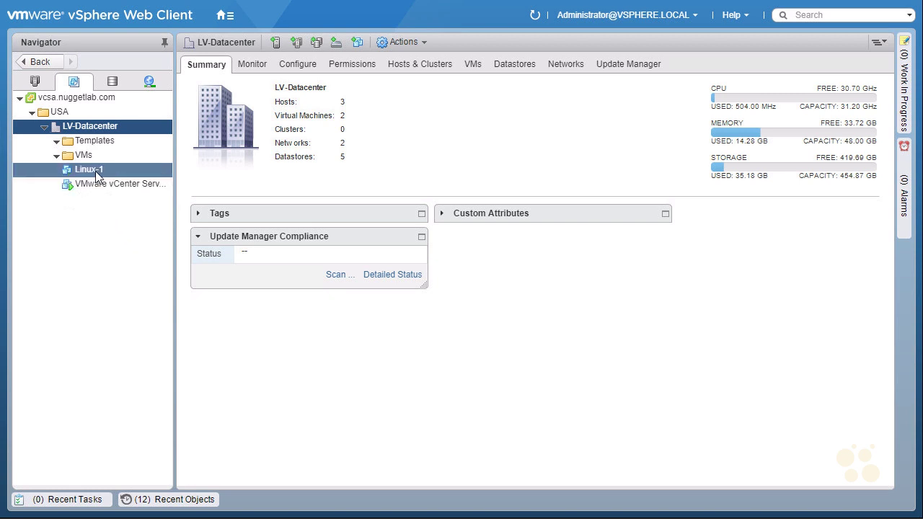
drag(95, 171, 88, 157)
drag(88, 157, 89, 157)
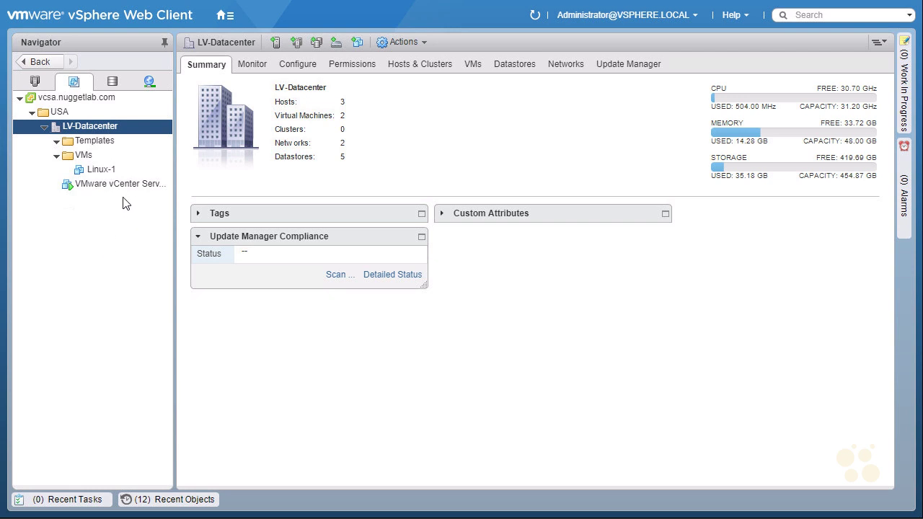
drag(125, 191, 85, 156)
Examine the VM hardware summary of Linux-1, especially the connection status of its network adapter and CD/DVD drive.
click(93, 169)
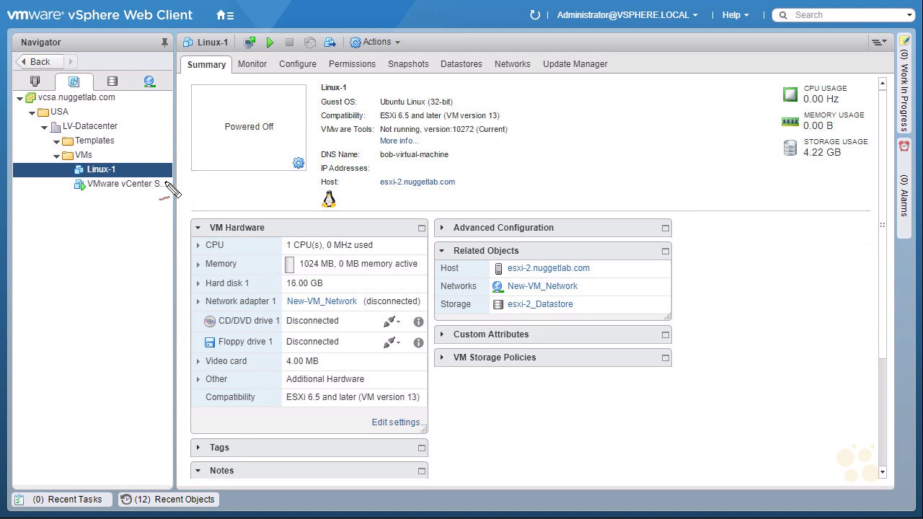
drag(86, 181, 93, 182)
mouse_move(216, 50)
mouse_down()
mouse_move(242, 70)
mouse_move(232, 50)
mouse_up()
mouse_move(214, 246)
mouse_down()
mouse_move(278, 229)
mouse_move(247, 241)
mouse_up()
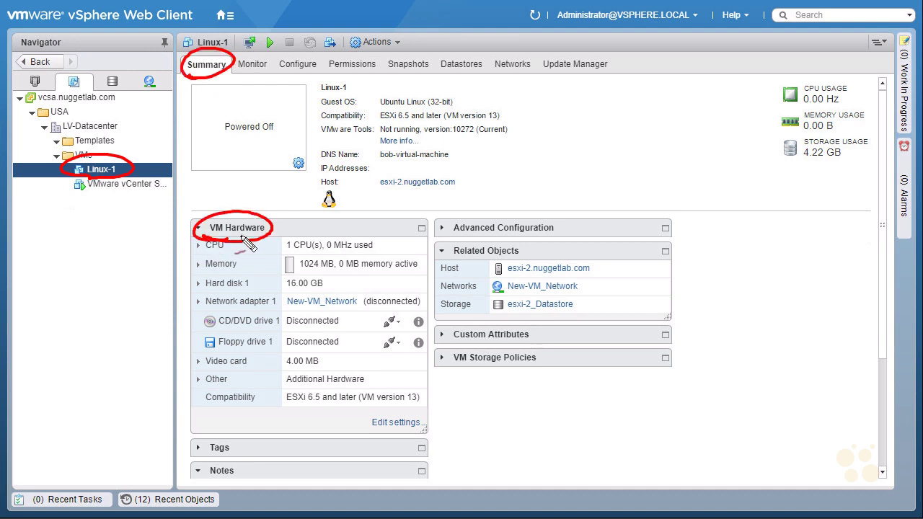
mouse_move(147, 336)
mouse_down()
mouse_move(189, 332)
mouse_move(177, 345)
mouse_up()
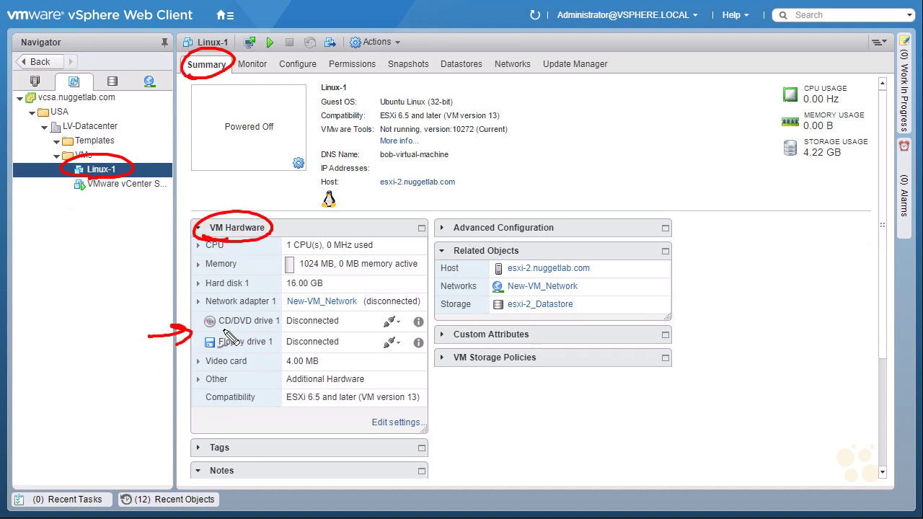
drag(287, 332, 339, 332)
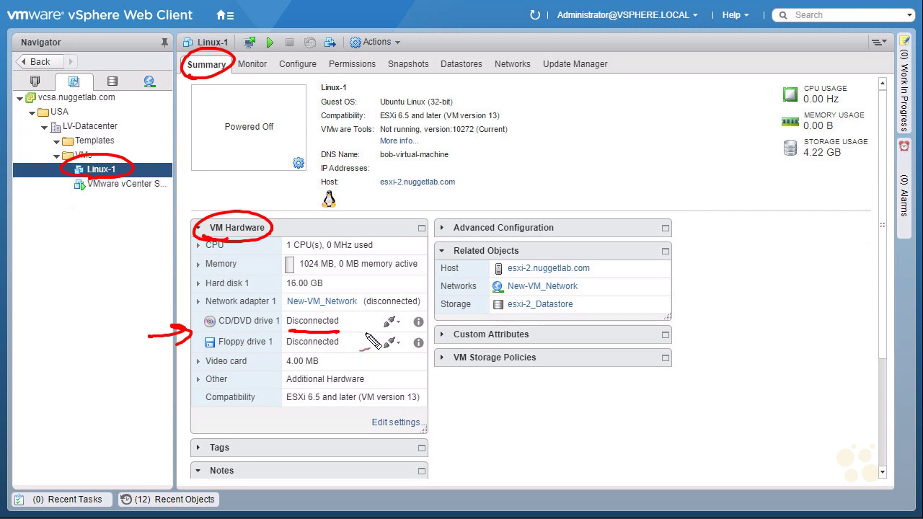
drag(207, 311, 249, 310)
drag(368, 313, 416, 312)
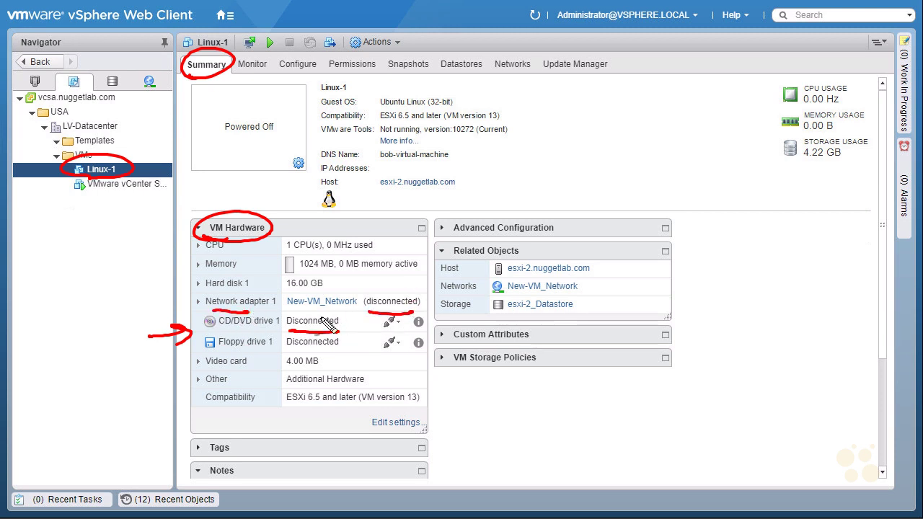
drag(301, 296, 314, 299)
drag(255, 332, 280, 322)
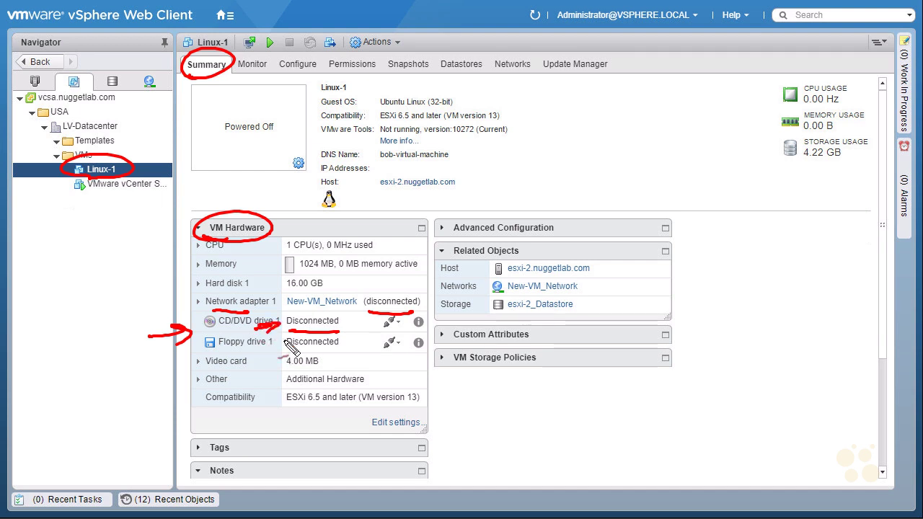
key(Escape)
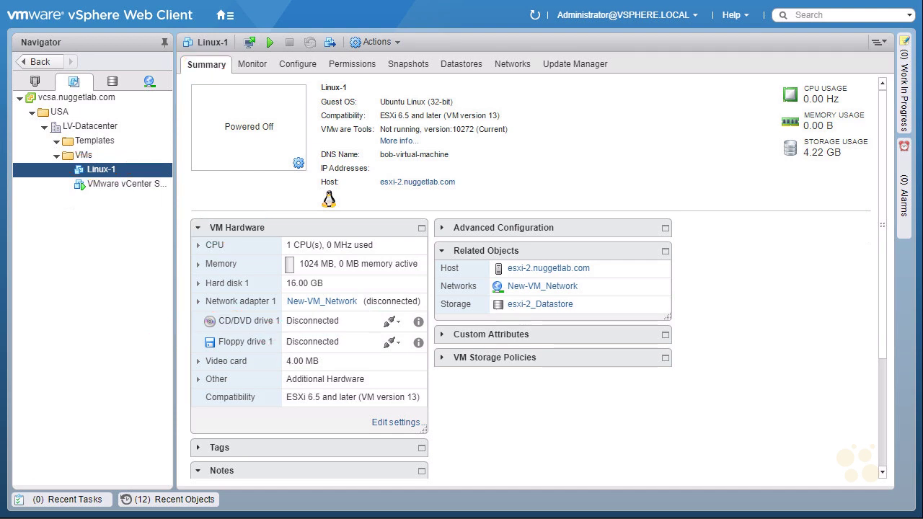
Edit the Linux-1 settings so that CD/DVD drive 1 uses Client Device instead of the datastore ISO file.
click(115, 170)
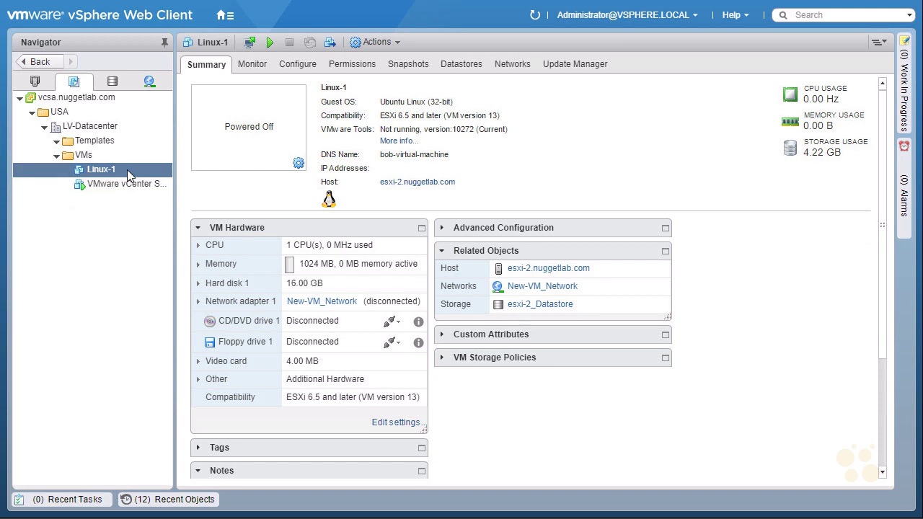
right_click(128, 173)
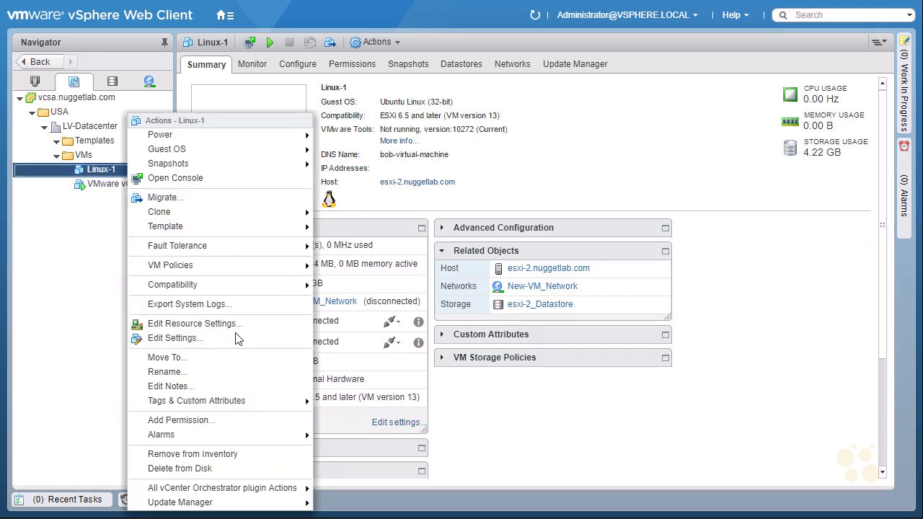
click(218, 345)
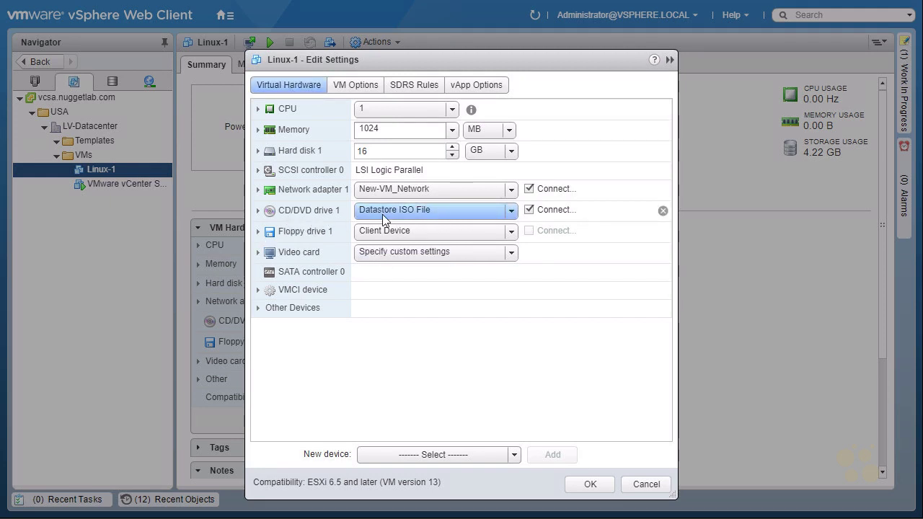
mouse_move(399, 217)
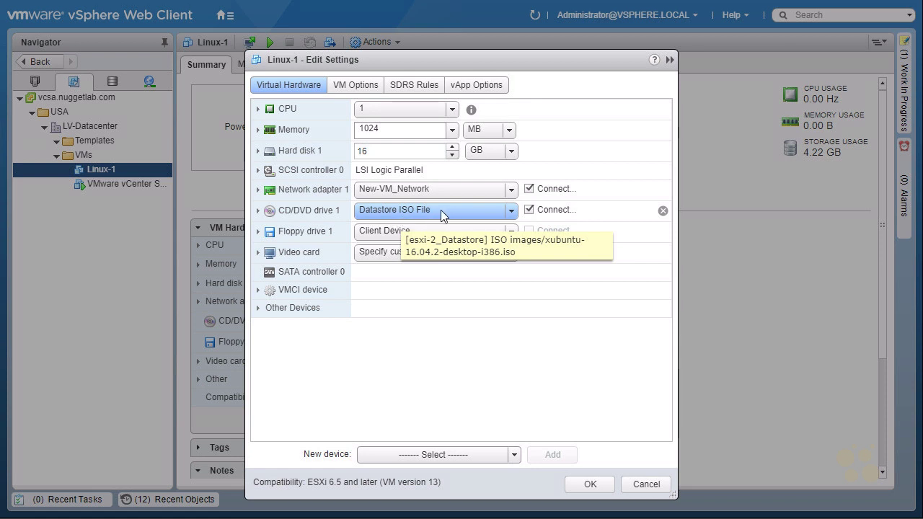
click(511, 211)
click(513, 212)
click(513, 212)
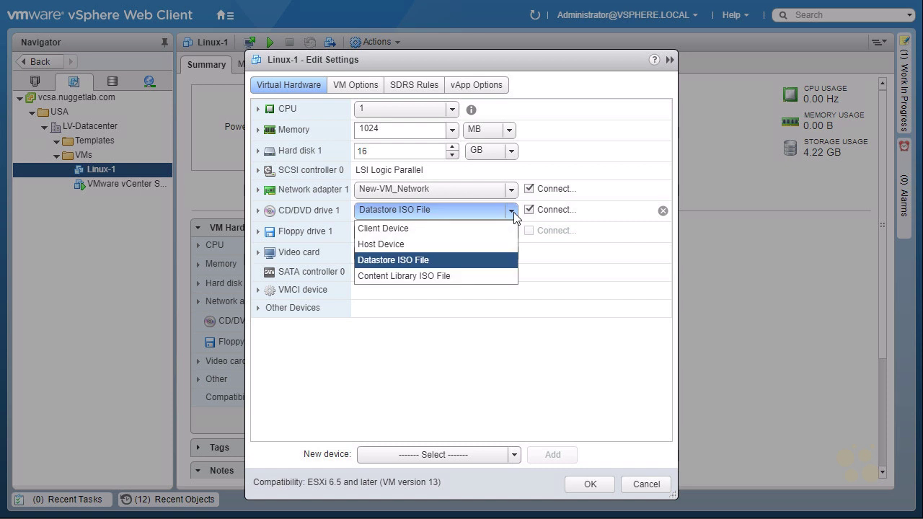
click(412, 230)
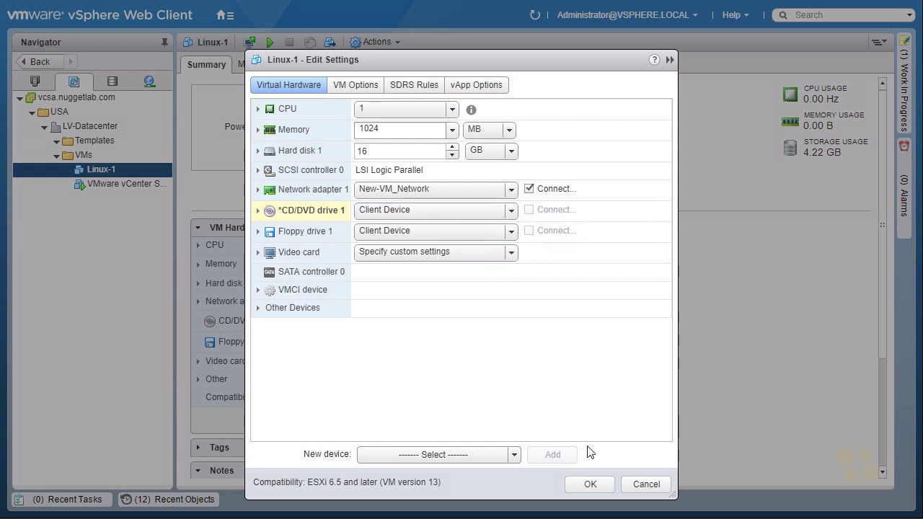
click(589, 484)
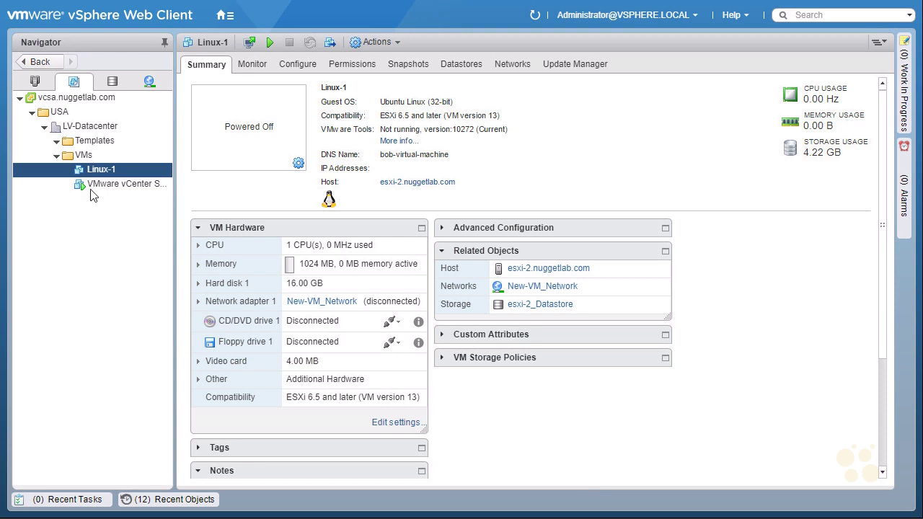
Convert the Linux-1 virtual machine to a template.
right_click(121, 169)
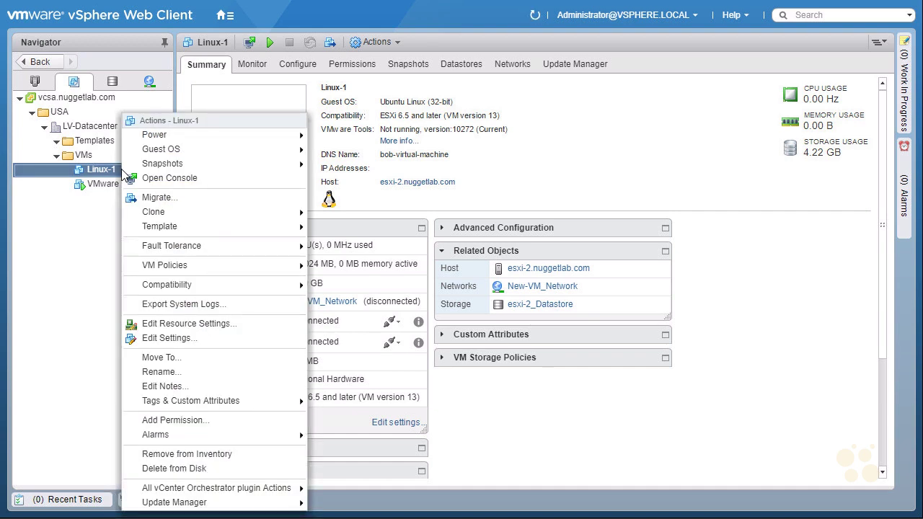
mouse_move(193, 227)
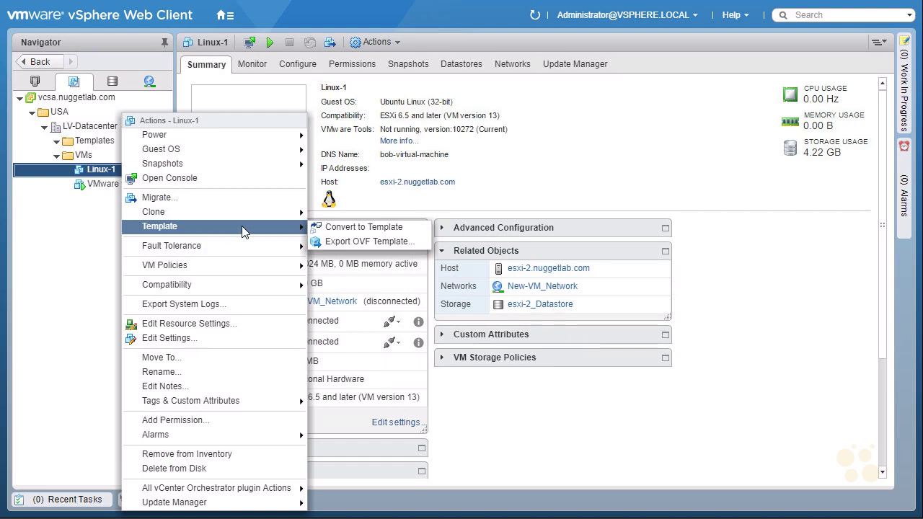
click(412, 229)
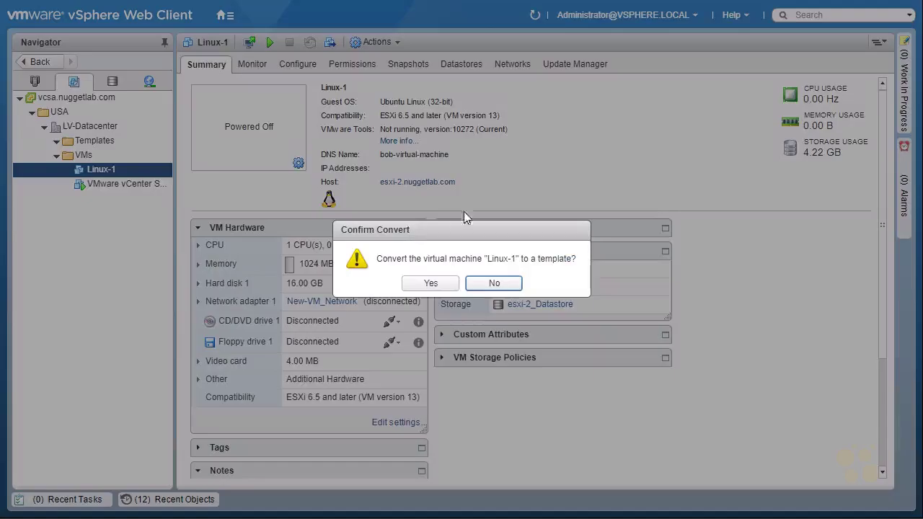
click(430, 283)
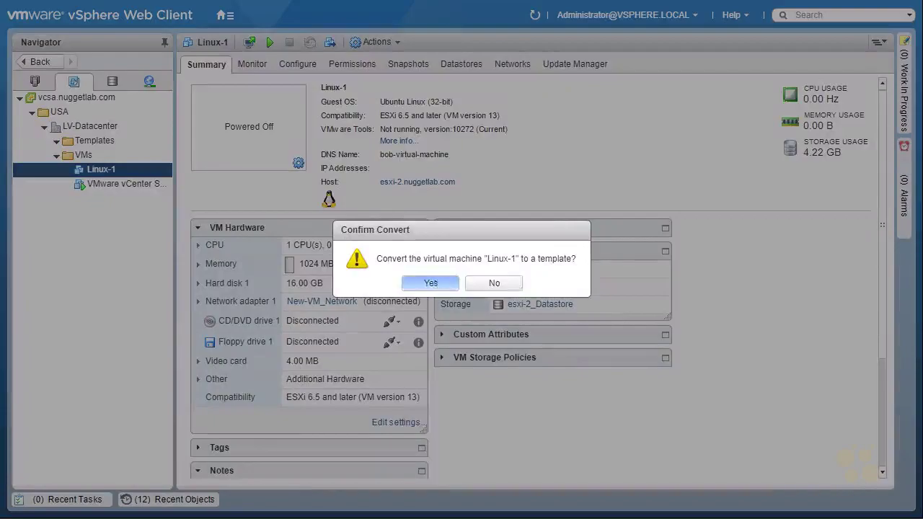
Check the conversion in the recent tasks and move the Linux-1 template into the Templates folder.
click(71, 500)
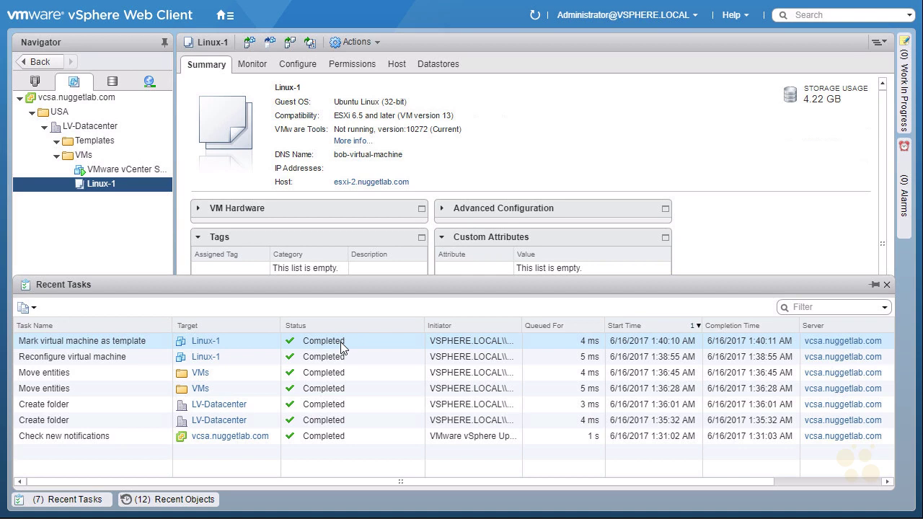
click(66, 500)
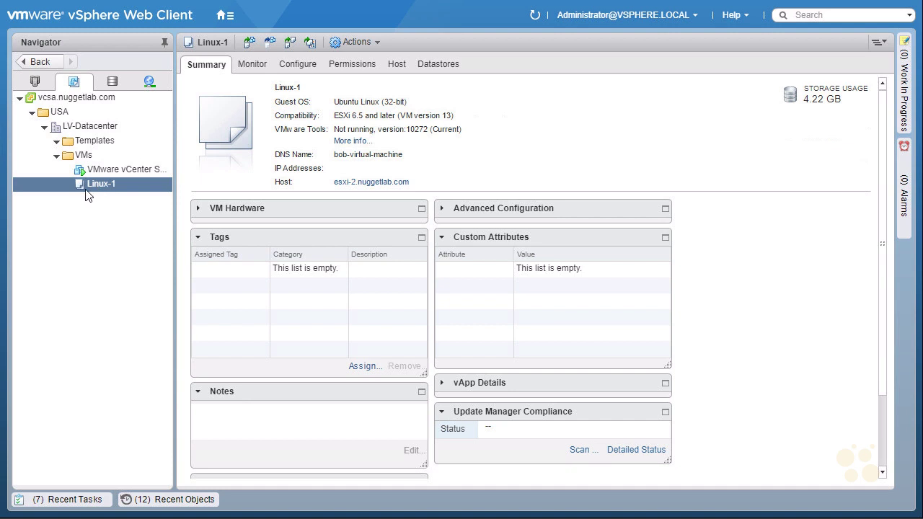
drag(99, 185, 99, 145)
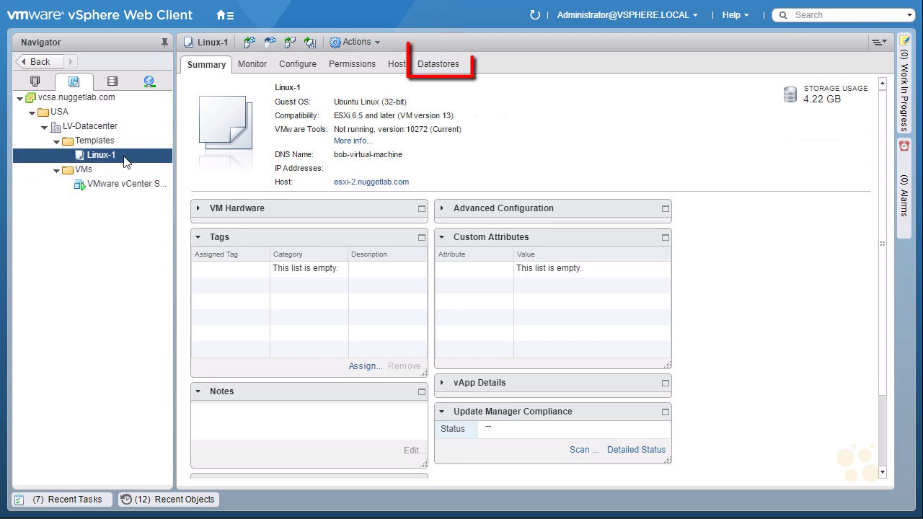
Open the datastore that holds the Linux-1 template, esxi-2_Datastore, and look at its files and folders.
click(437, 67)
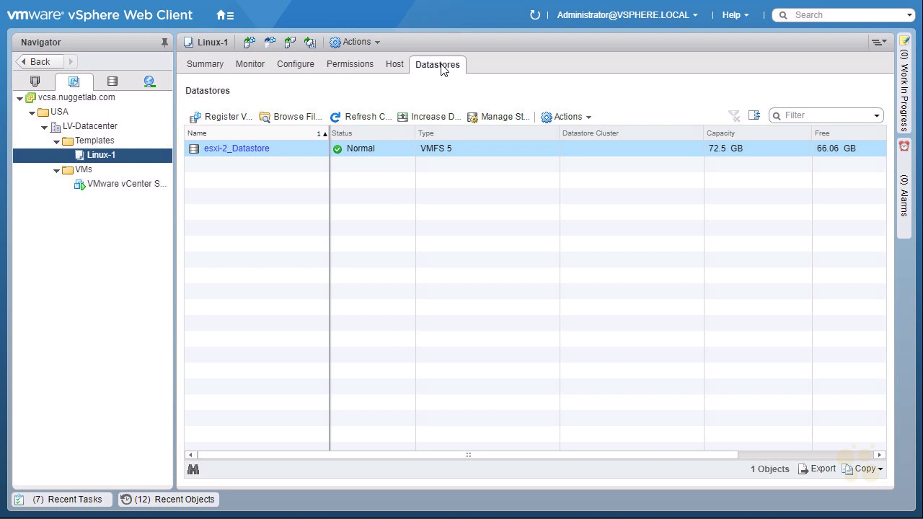
click(252, 149)
mouse_move(120, 89)
mouse_down()
mouse_move(113, 92)
mouse_move(127, 70)
mouse_up()
mouse_move(90, 173)
mouse_down()
mouse_move(97, 153)
mouse_move(108, 171)
mouse_move(119, 153)
mouse_move(155, 148)
mouse_up()
mouse_move(404, 54)
mouse_down()
mouse_move(396, 83)
mouse_move(405, 73)
mouse_move(405, 87)
mouse_up()
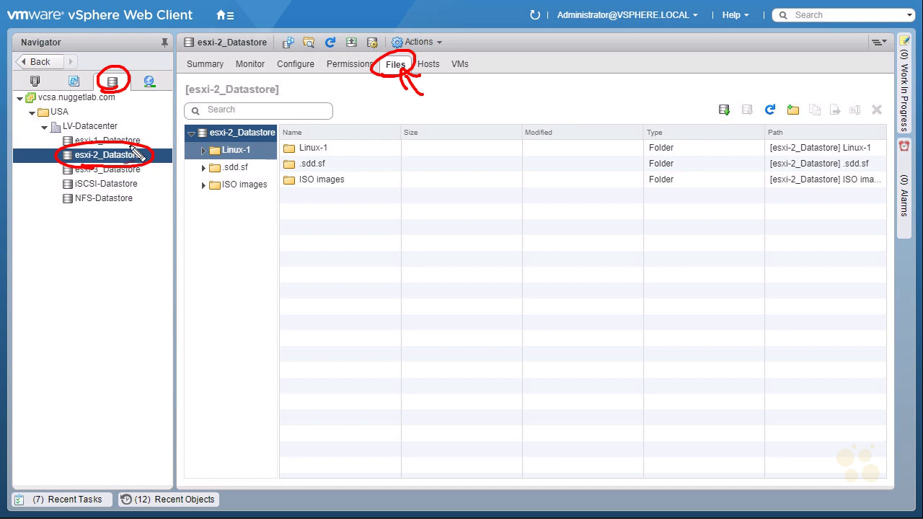
key(Escape)
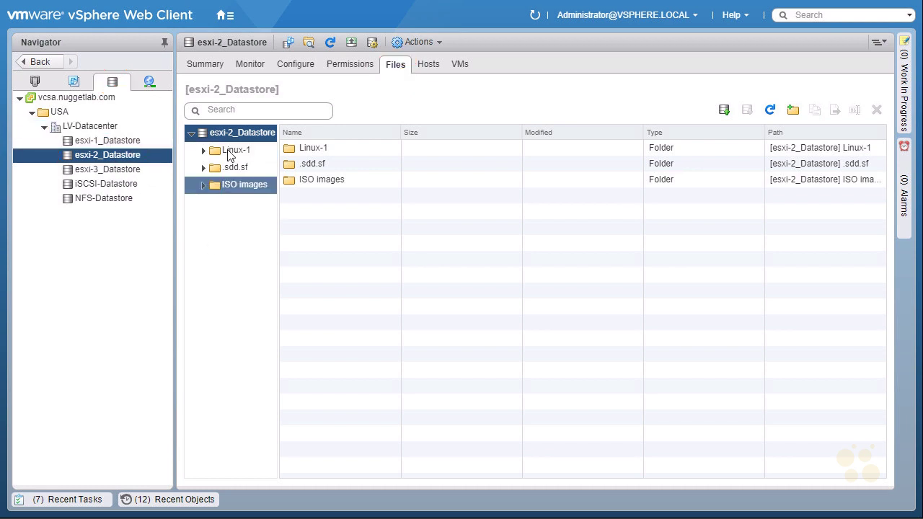
Open the Linux-1 folder on esxi-2_Datastore and examine the template's files.
click(235, 153)
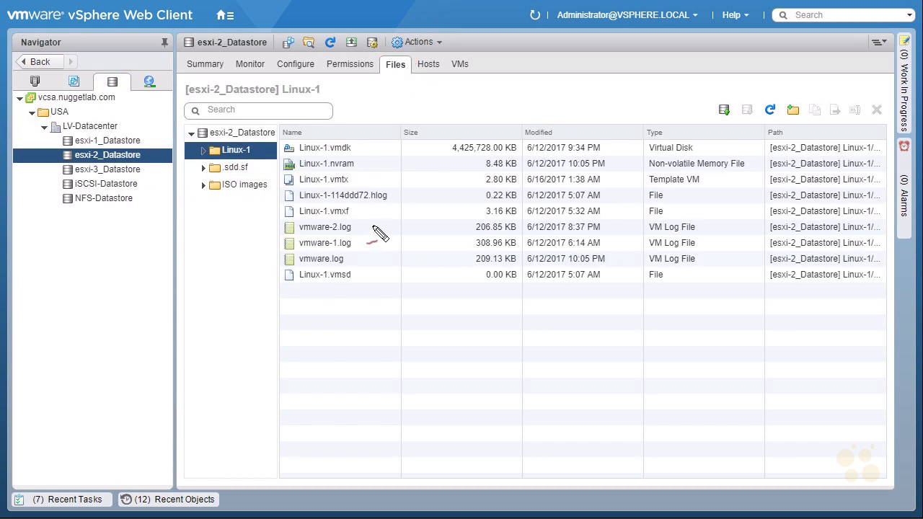
mouse_move(326, 171)
mouse_down()
mouse_move(283, 172)
mouse_move(297, 189)
mouse_move(328, 191)
mouse_move(357, 179)
mouse_move(318, 181)
mouse_move(367, 177)
mouse_move(365, 157)
mouse_up()
drag(349, 230, 351, 229)
Return to the VMs and templates inventory, start deploying a new VM from the Linux-1 template, and name it Linux-VM1.
click(75, 84)
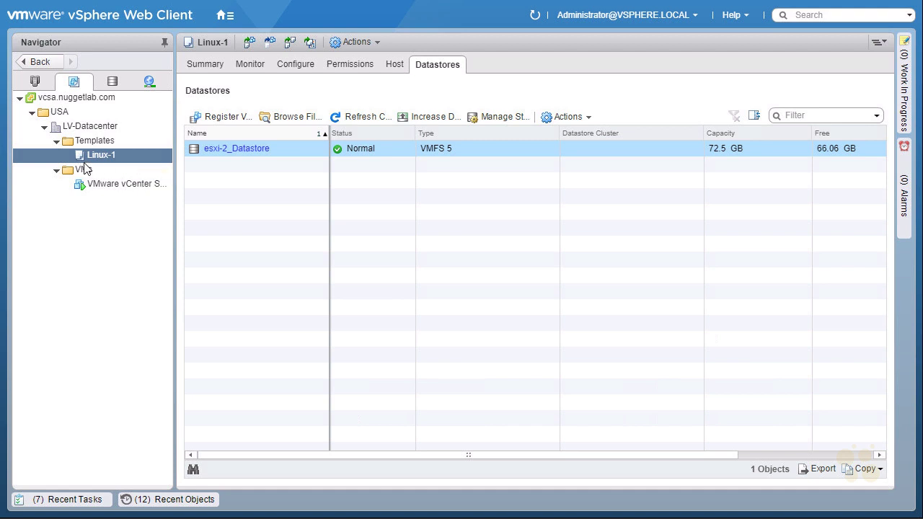
right_click(132, 156)
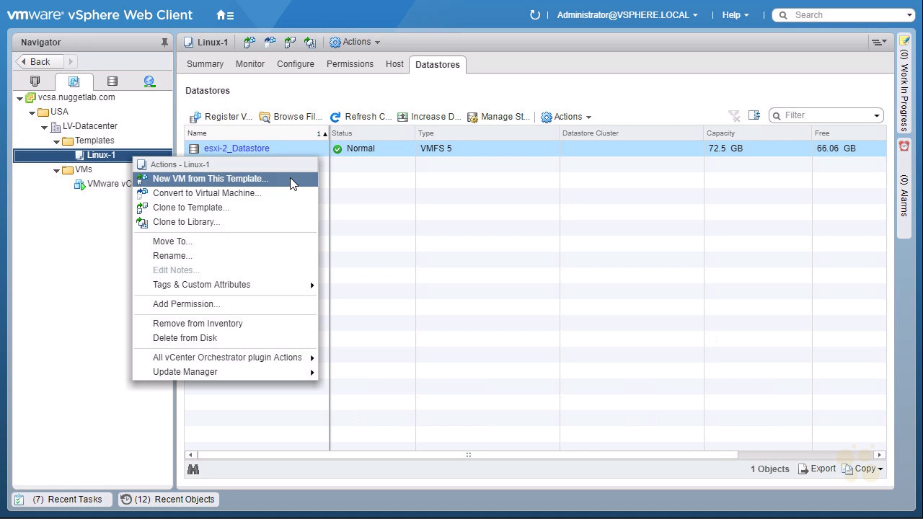
click(291, 180)
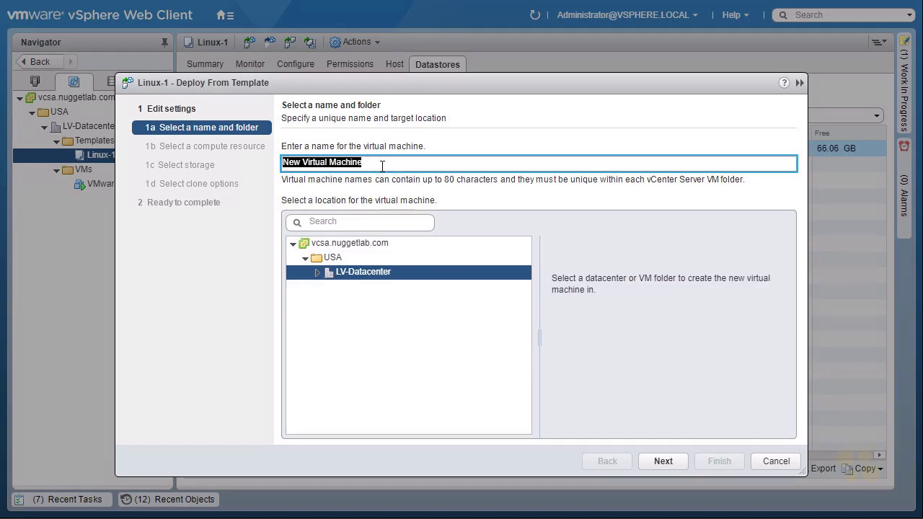
drag(382, 166, 262, 172)
text(Linux)
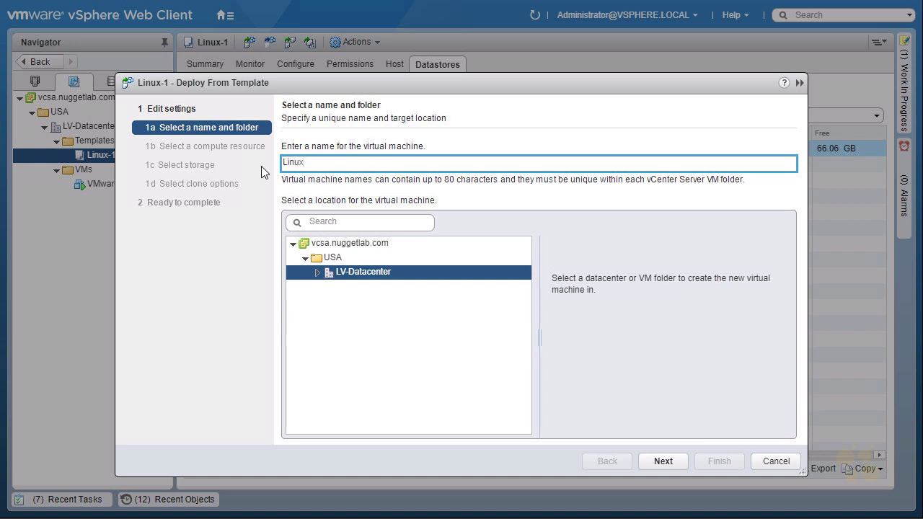
text(-VM1)
Place the new VM in the VMs folder under LV-Datacenter and choose esxi-3.nuggetlab.com as its compute resource.
click(317, 273)
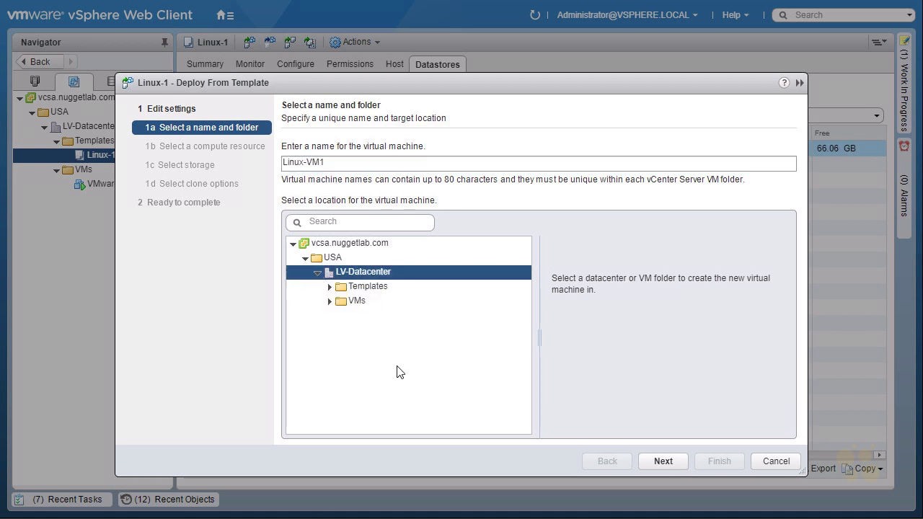
click(358, 303)
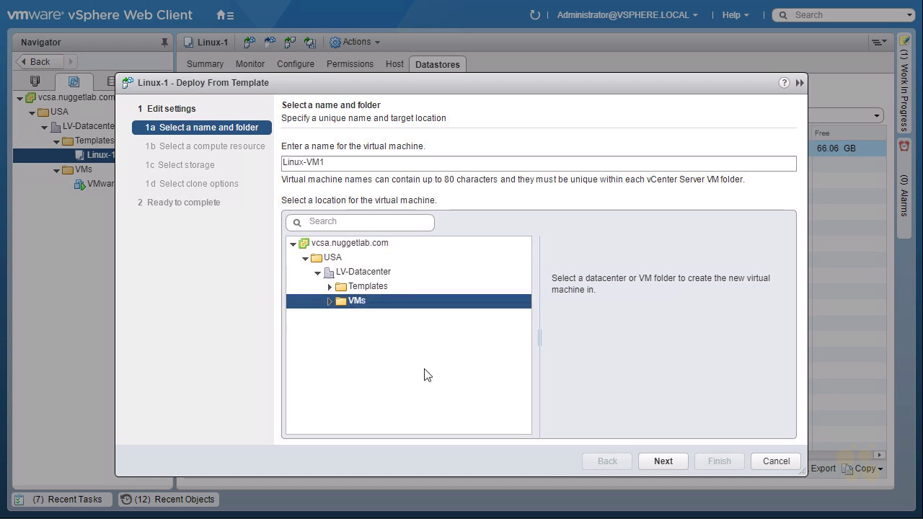
click(657, 460)
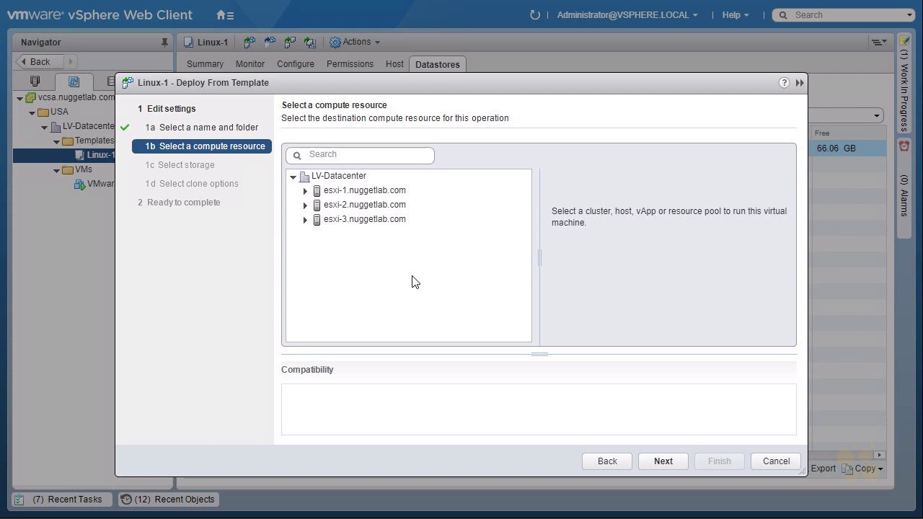
click(368, 222)
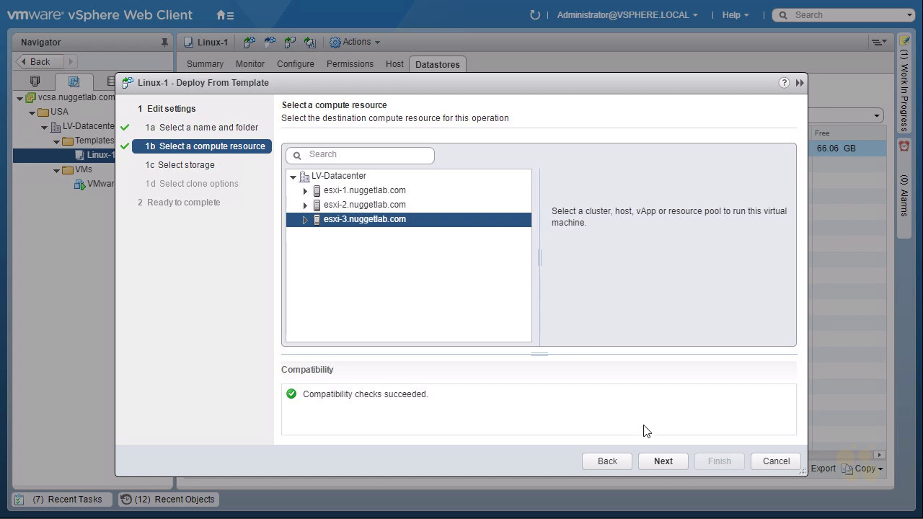
click(666, 462)
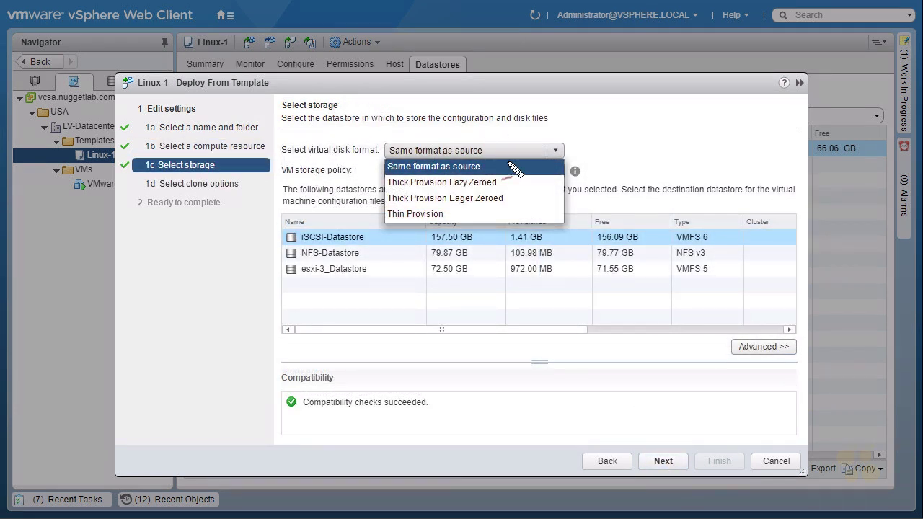
mouse_move(393, 224)
mouse_down()
mouse_move(399, 214)
mouse_move(385, 216)
mouse_up()
drag(414, 224, 405, 240)
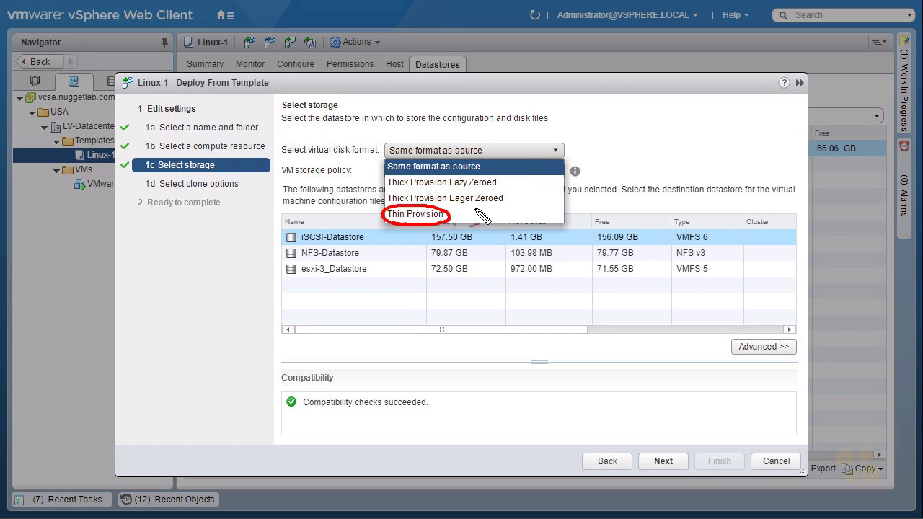
drag(492, 208, 456, 217)
drag(400, 267, 412, 264)
mouse_move(650, 105)
mouse_down()
mouse_move(652, 124)
mouse_move(679, 127)
mouse_move(694, 115)
mouse_up()
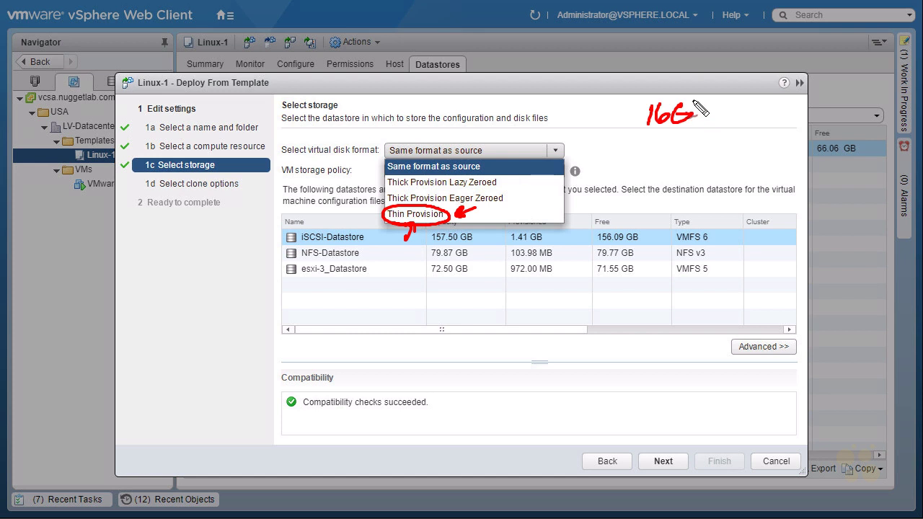
mouse_move(654, 140)
mouse_down()
mouse_move(674, 158)
mouse_move(697, 150)
mouse_move(680, 172)
mouse_up()
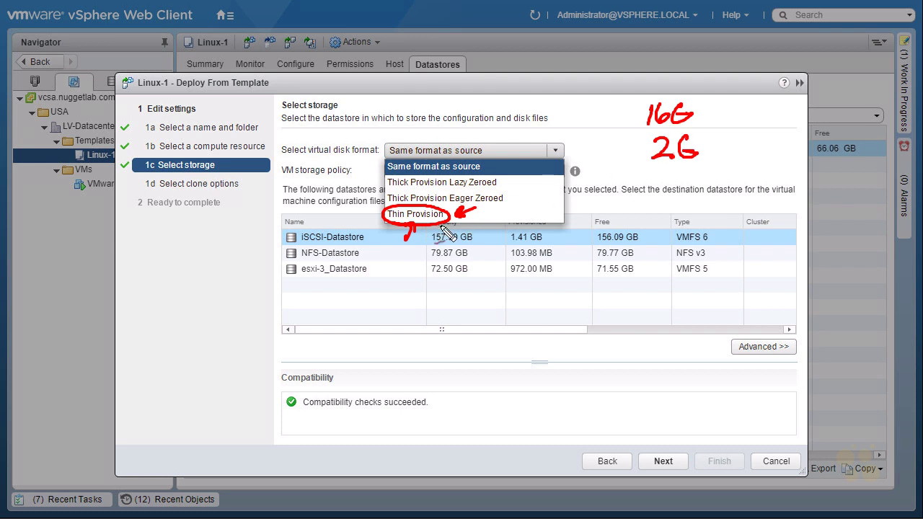
key(Escape)
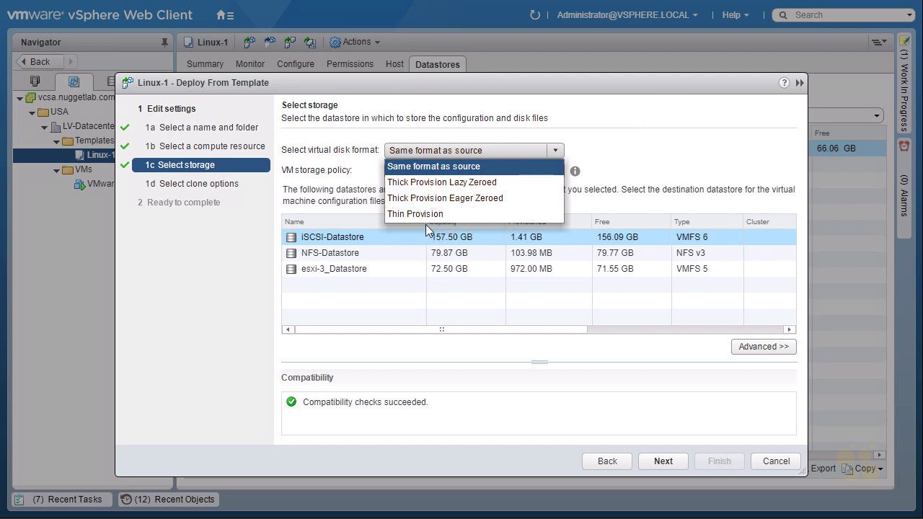
mouse_move(382, 183)
mouse_down()
mouse_move(385, 210)
mouse_move(504, 207)
mouse_up()
drag(615, 105, 613, 126)
mouse_move(635, 106)
mouse_down()
mouse_move(623, 122)
mouse_move(658, 105)
mouse_move(660, 114)
mouse_up()
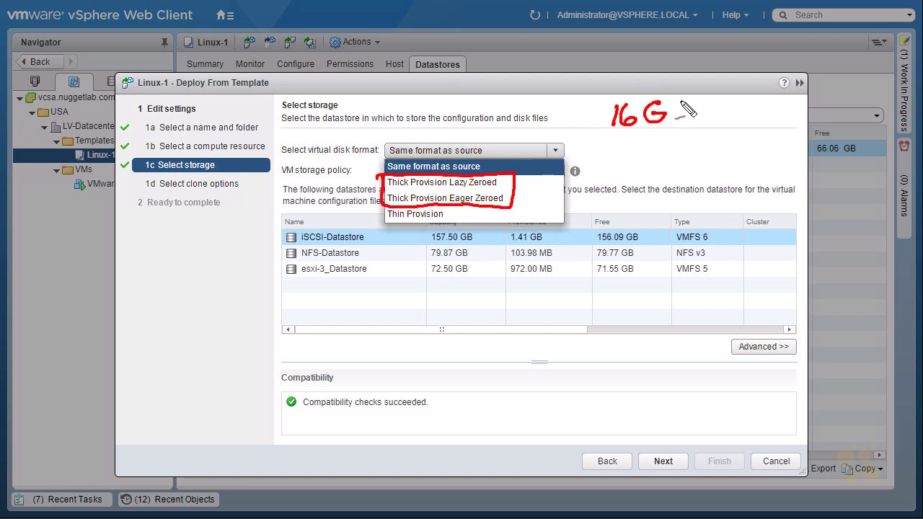
mouse_move(615, 138)
mouse_down()
mouse_move(613, 160)
mouse_move(670, 147)
mouse_up()
drag(590, 183, 624, 169)
drag(614, 168, 620, 190)
drag(450, 209, 504, 207)
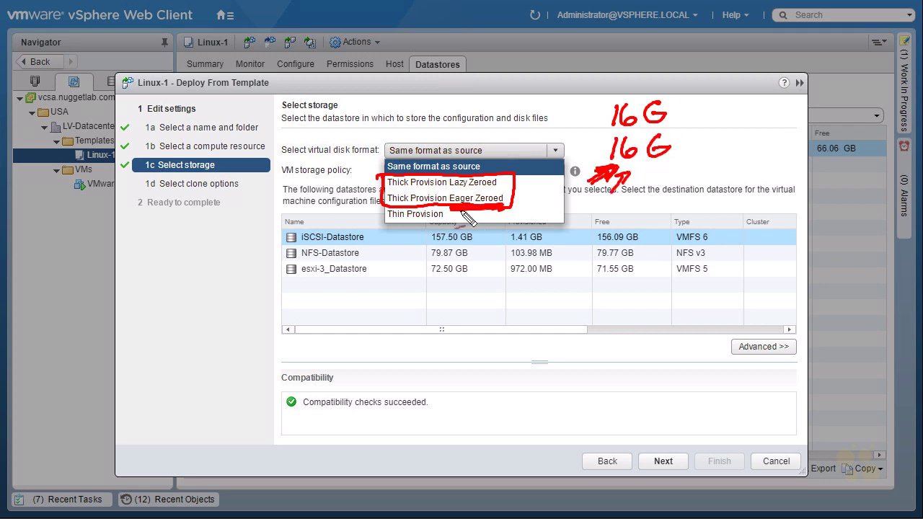
mouse_move(670, 167)
mouse_down()
mouse_move(686, 132)
mouse_move(626, 167)
mouse_up()
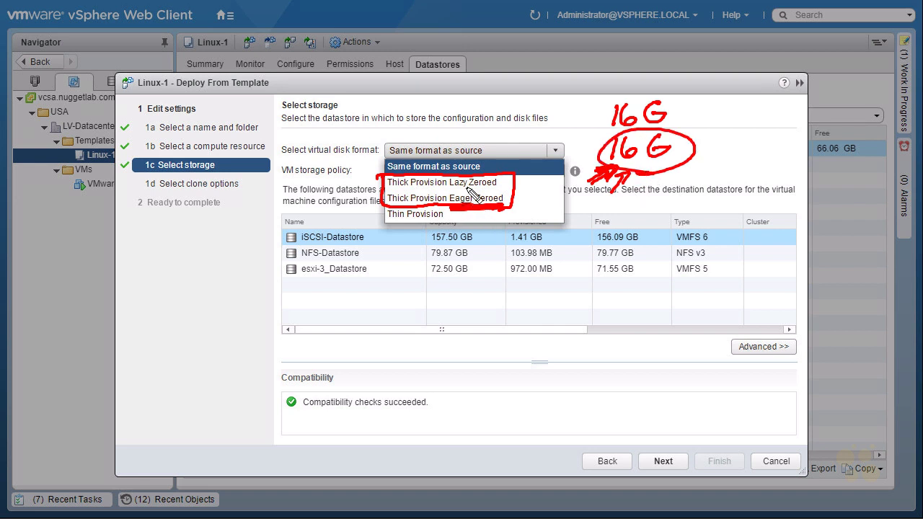
drag(448, 191, 501, 190)
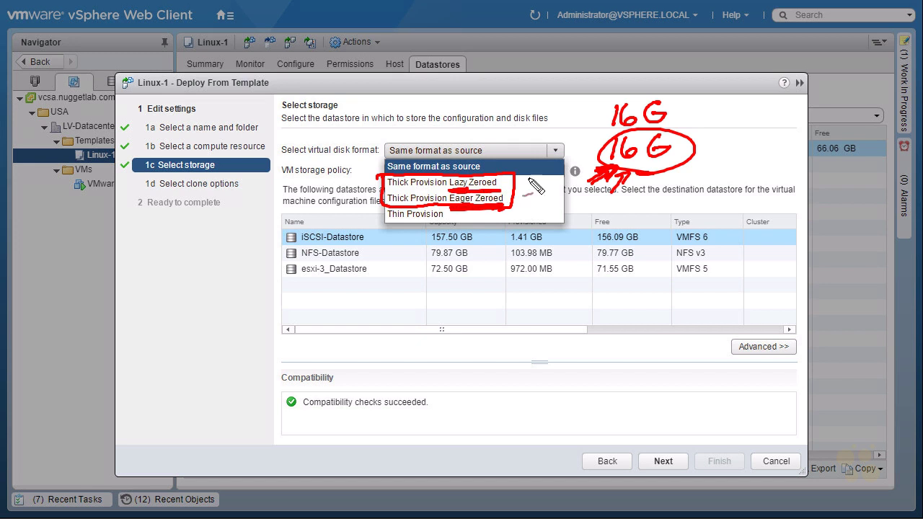
mouse_move(726, 159)
mouse_down()
mouse_move(697, 157)
mouse_move(722, 147)
mouse_move(707, 151)
mouse_up()
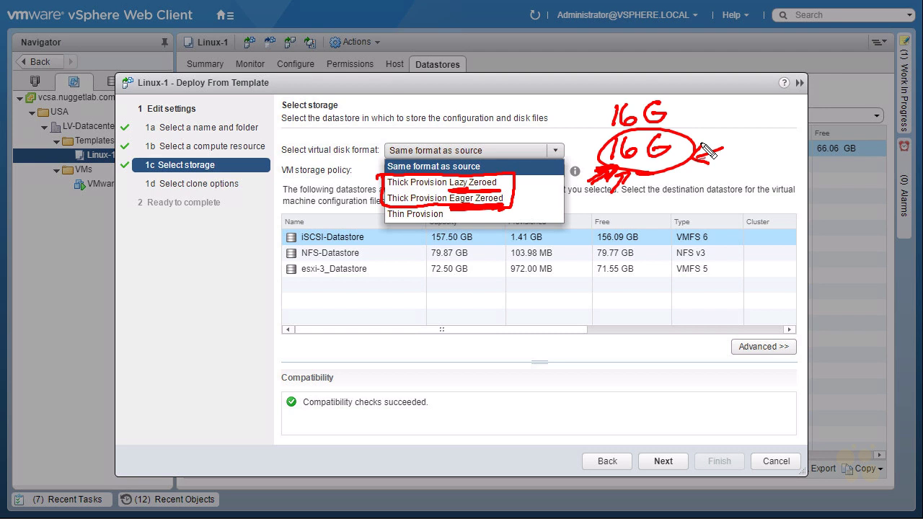
drag(514, 180, 512, 143)
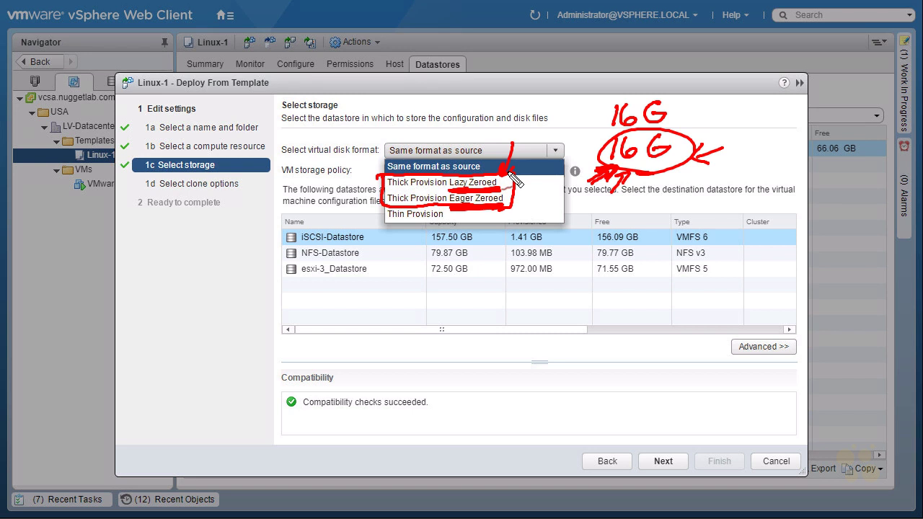
key(Escape)
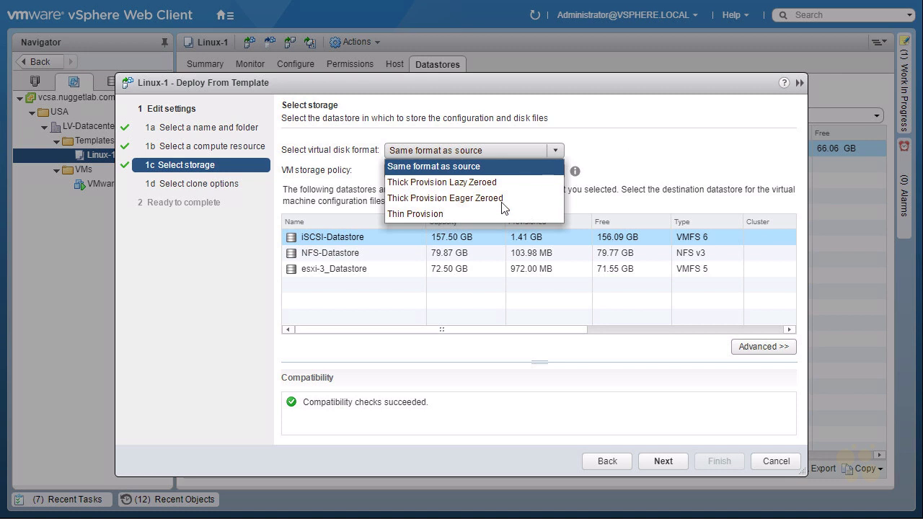
Set the virtual disk format to Thin Provision and accept iSCSI-Datastore as the VM's storage.
click(439, 214)
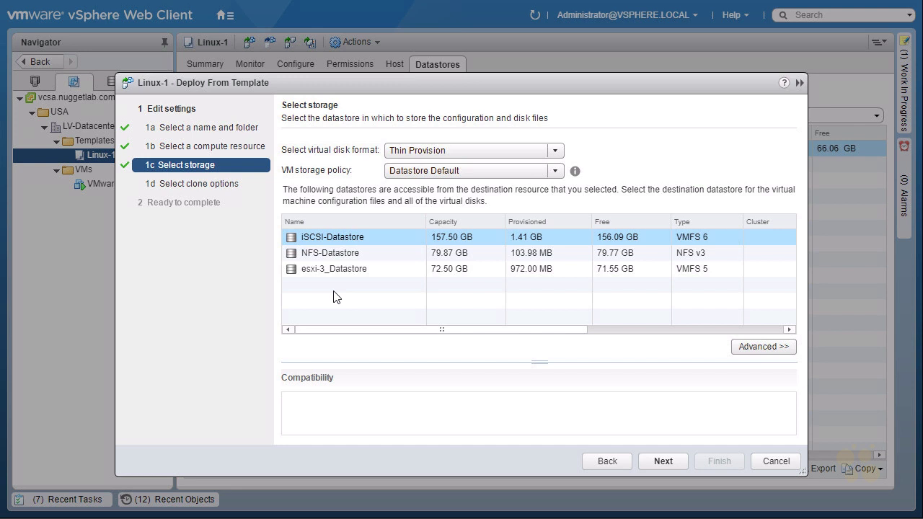
key(ctrl+2)
mouse_move(317, 287)
mouse_down()
mouse_move(361, 282)
mouse_move(267, 246)
mouse_move(328, 292)
mouse_up()
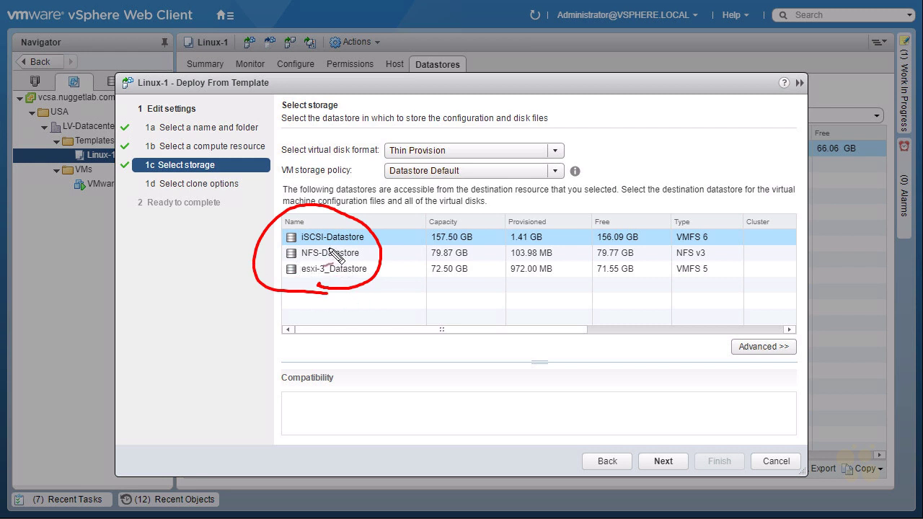
mouse_move(260, 289)
mouse_down()
mouse_move(281, 271)
mouse_move(281, 237)
mouse_up()
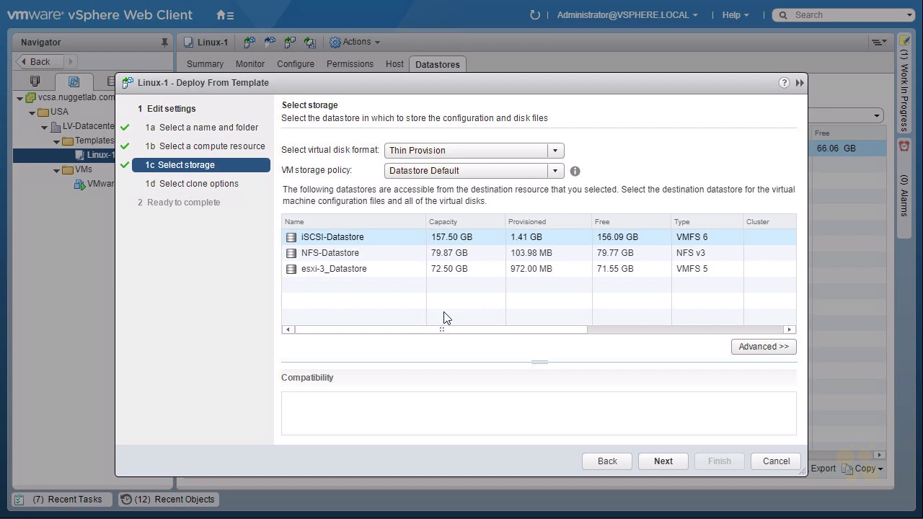
click(665, 462)
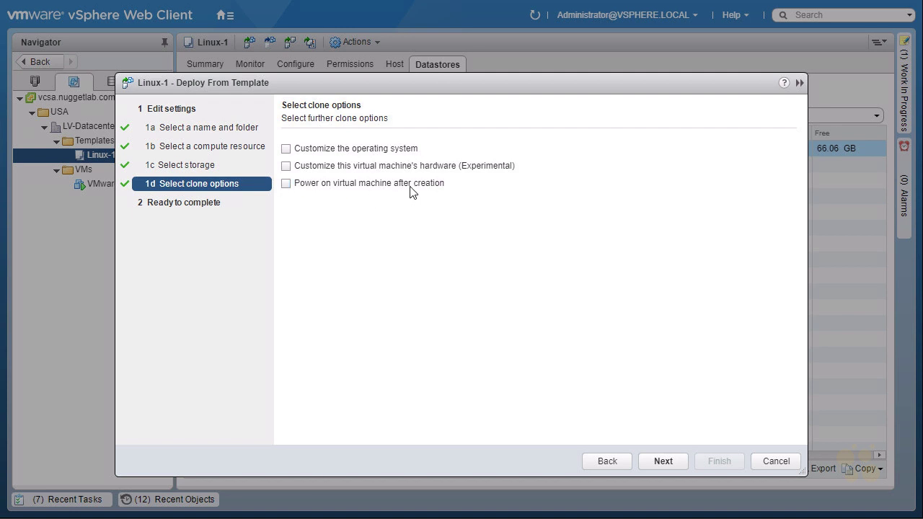
Enable powering on the virtual machine after creation and customizing the operating system, and continue to the guest OS customization.
click(286, 184)
click(286, 149)
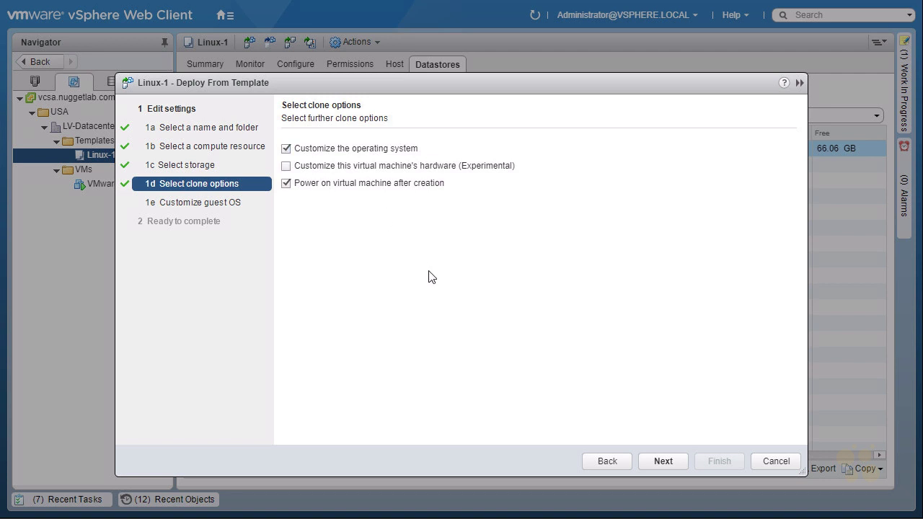
click(665, 462)
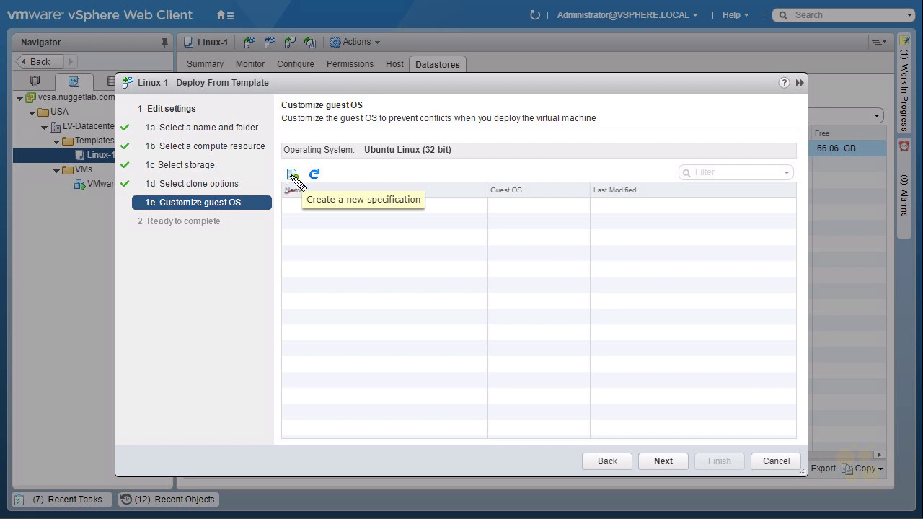
mouse_move(308, 164)
mouse_down()
mouse_move(285, 202)
mouse_move(294, 198)
mouse_move(297, 160)
mouse_up()
mouse_move(804, 69)
mouse_down()
mouse_move(780, 81)
mouse_move(897, 85)
mouse_move(874, 96)
mouse_up()
drag(76, 323, 83, 320)
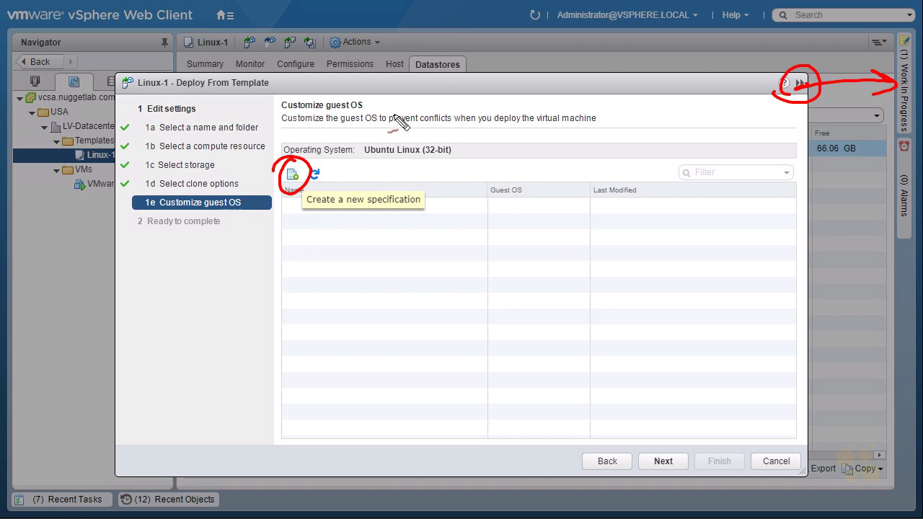
key(Escape)
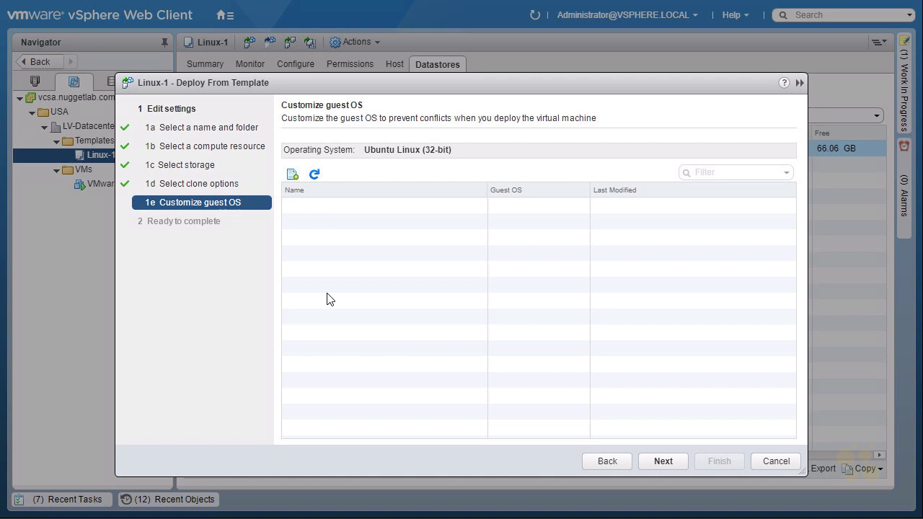
Create a new guest customization specification named Linux-Custom-Specification with an empty description and continue to the computer name settings.
click(292, 178)
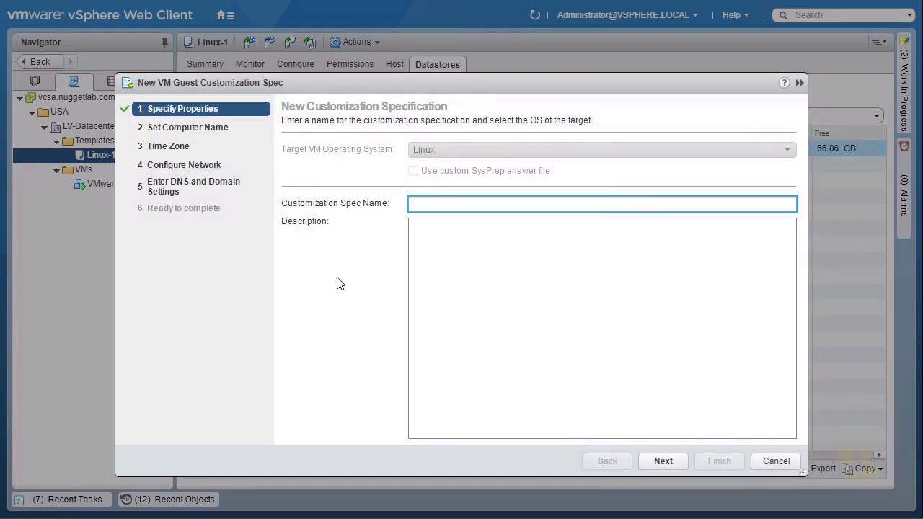
text(Linux-Custom-)
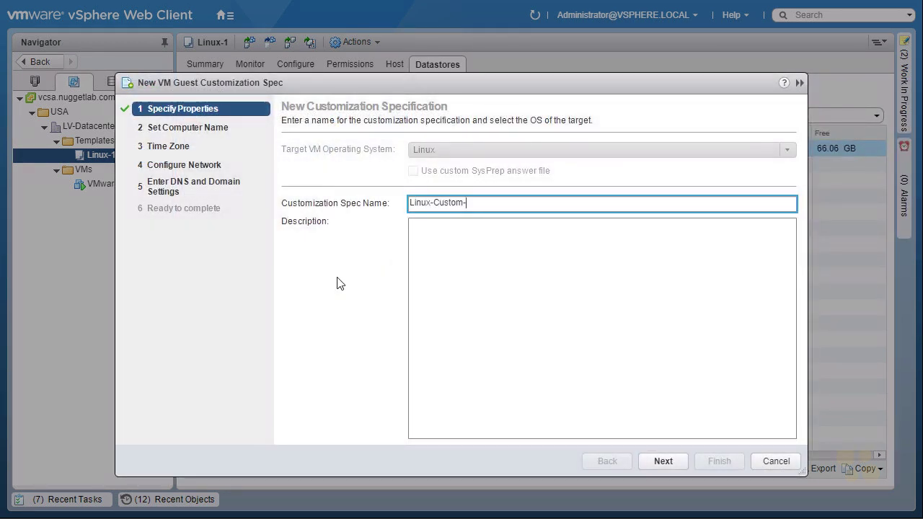
text(Specification)
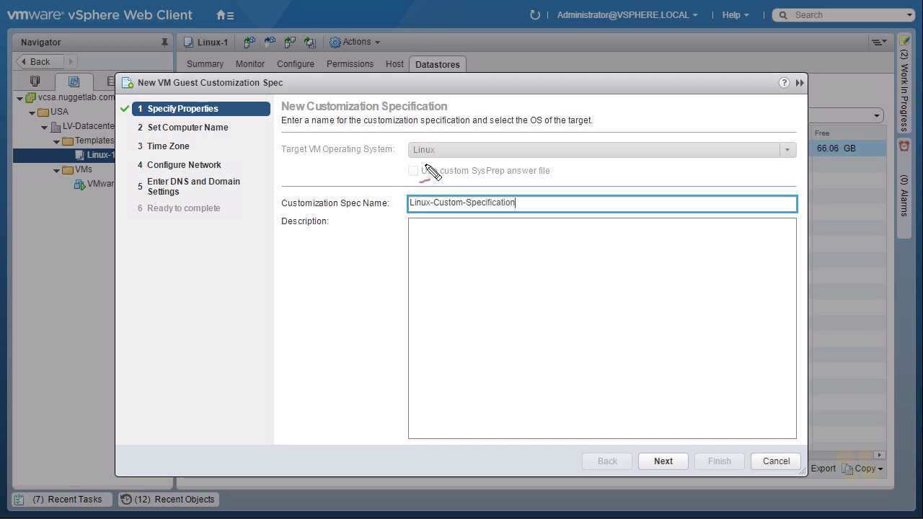
drag(401, 160, 393, 179)
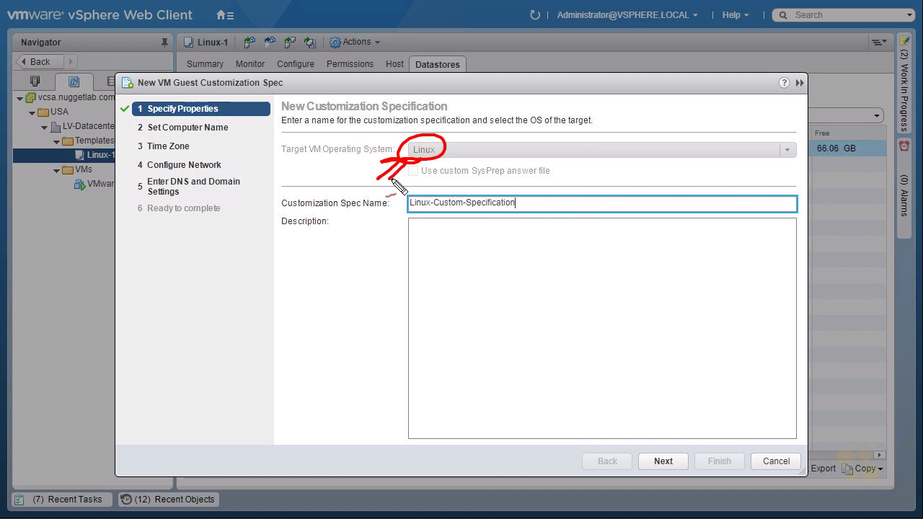
drag(440, 122, 452, 110)
key(Escape)
click(468, 279)
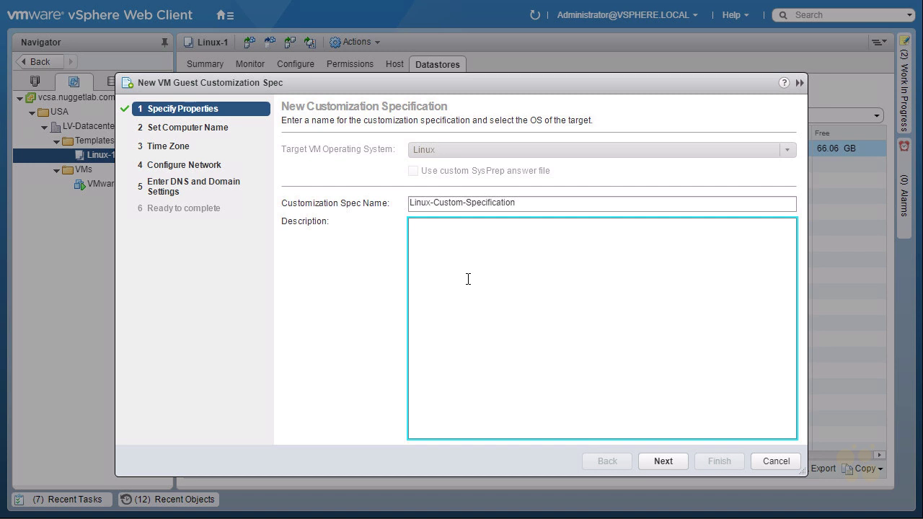
click(665, 463)
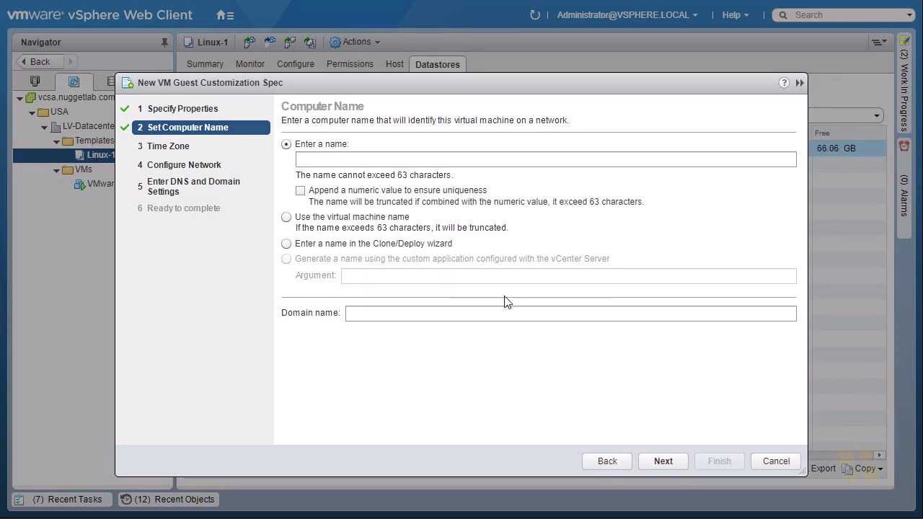
Set the specification to use the virtual machine name as computer name, with domain nuggetlab.com, and continue to the time zone settings.
click(423, 164)
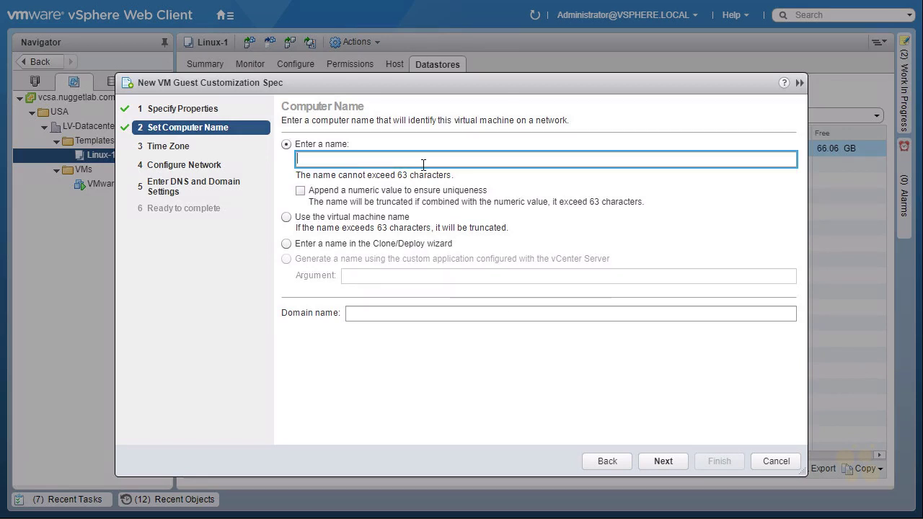
click(301, 191)
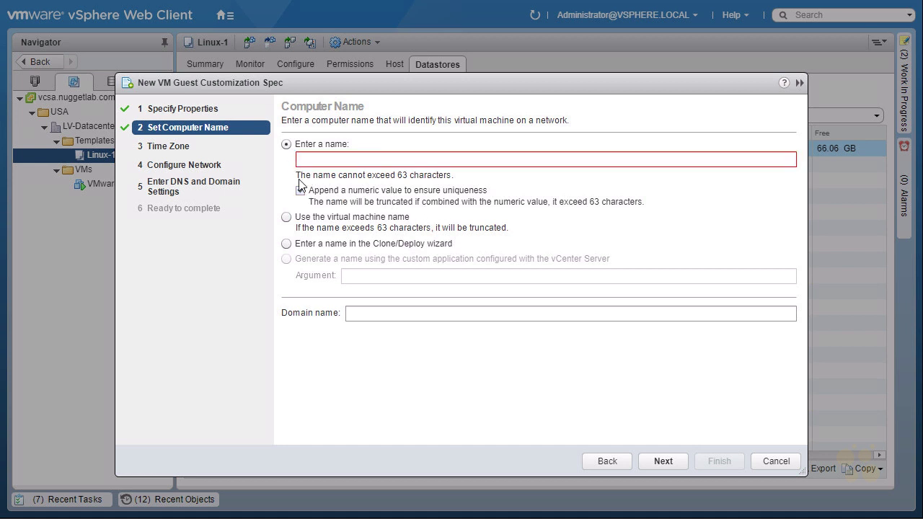
click(286, 217)
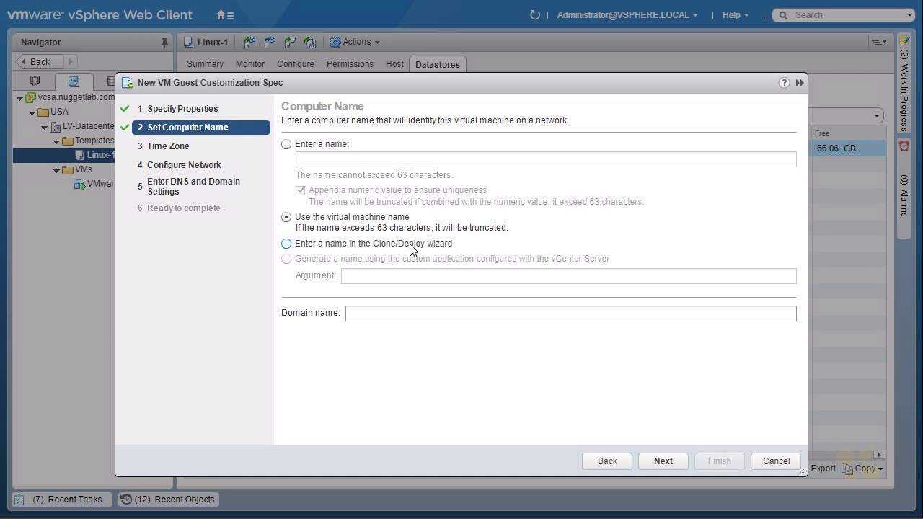
click(379, 313)
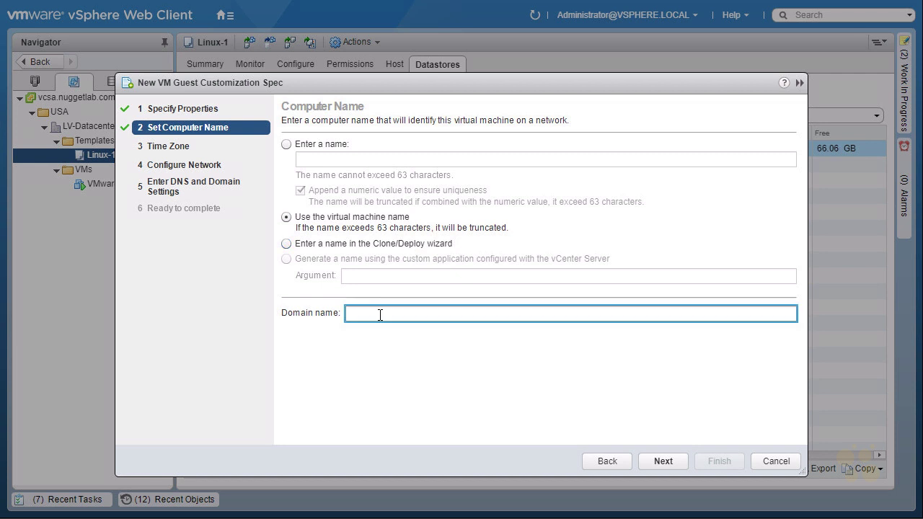
text(nuggetlab.com)
click(663, 461)
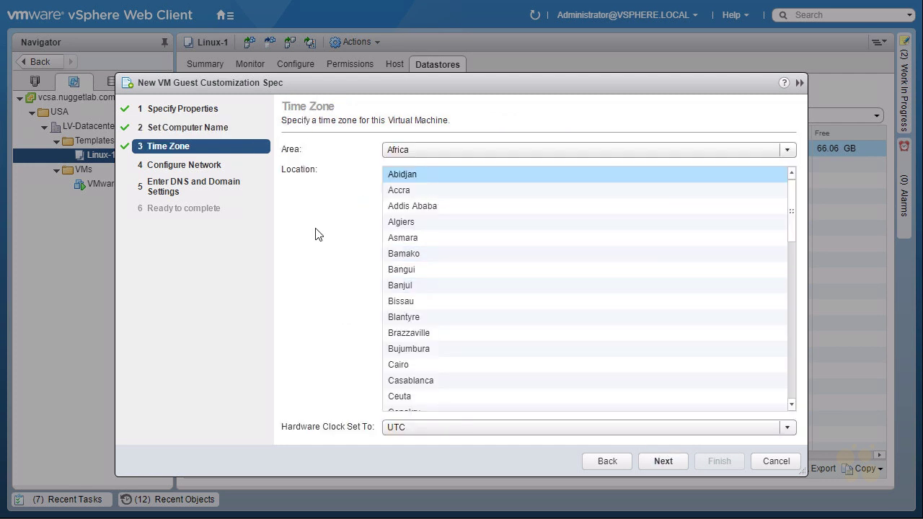
Set the time zone to America, Los Angeles with the hardware clock on Local Time, and continue to the network settings.
click(564, 154)
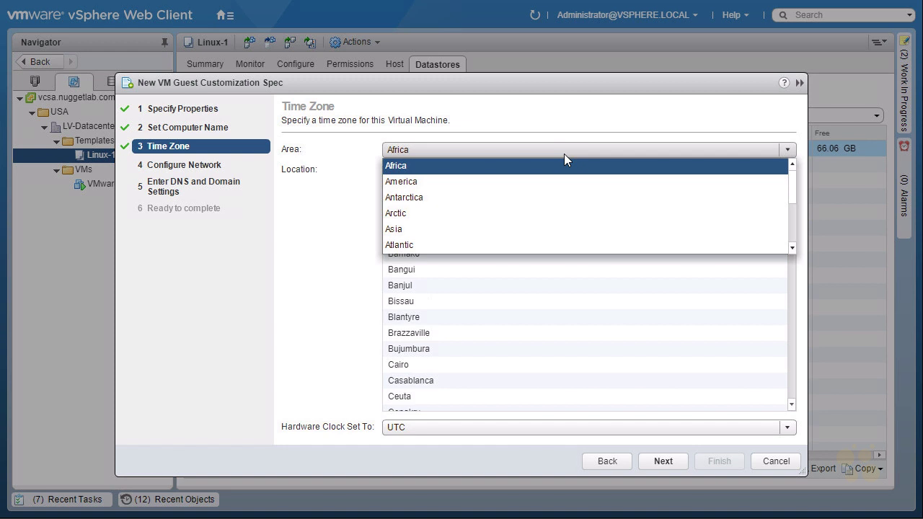
click(398, 184)
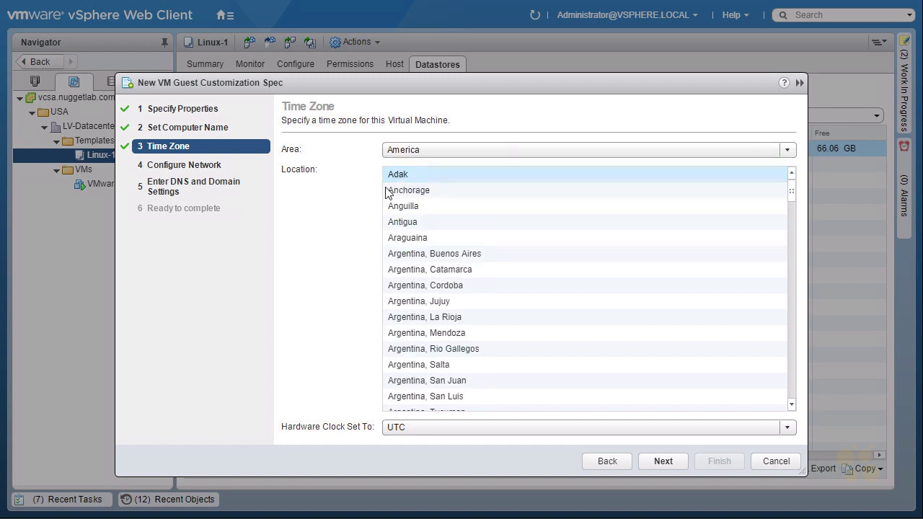
scroll(537, 269, down, 10)
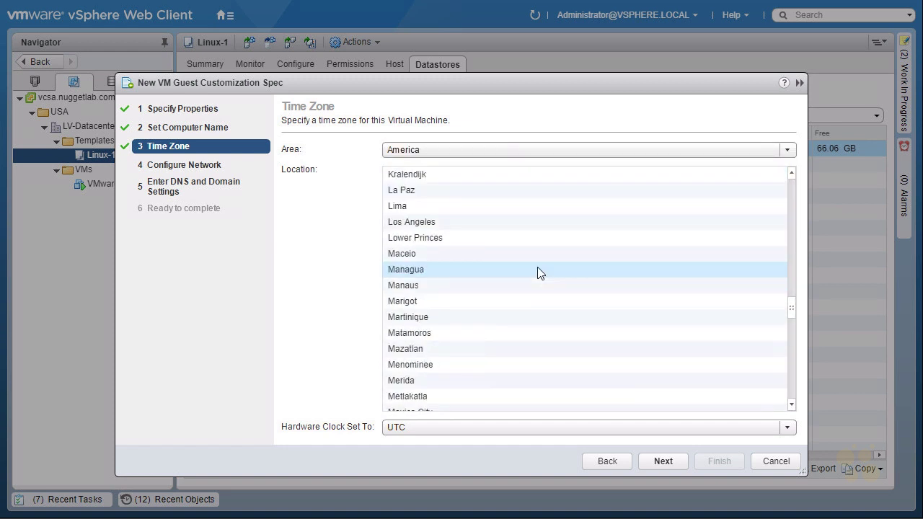
click(415, 225)
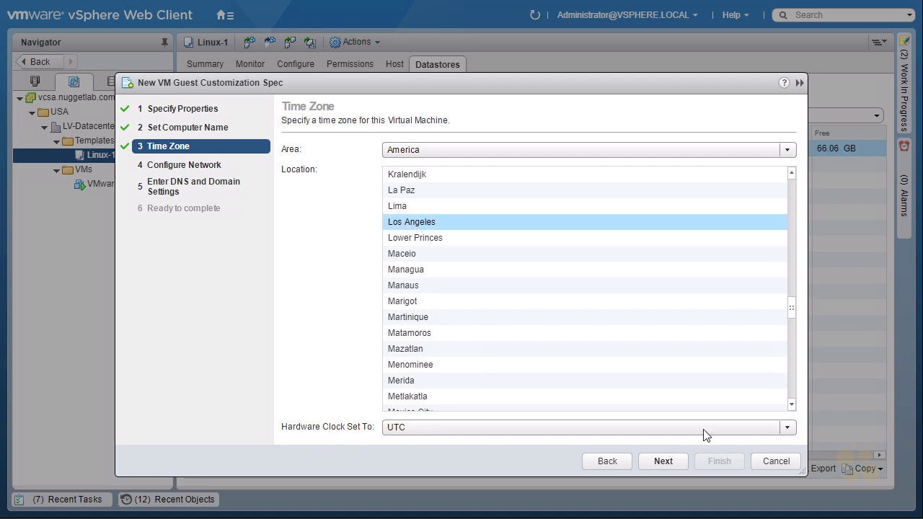
click(788, 427)
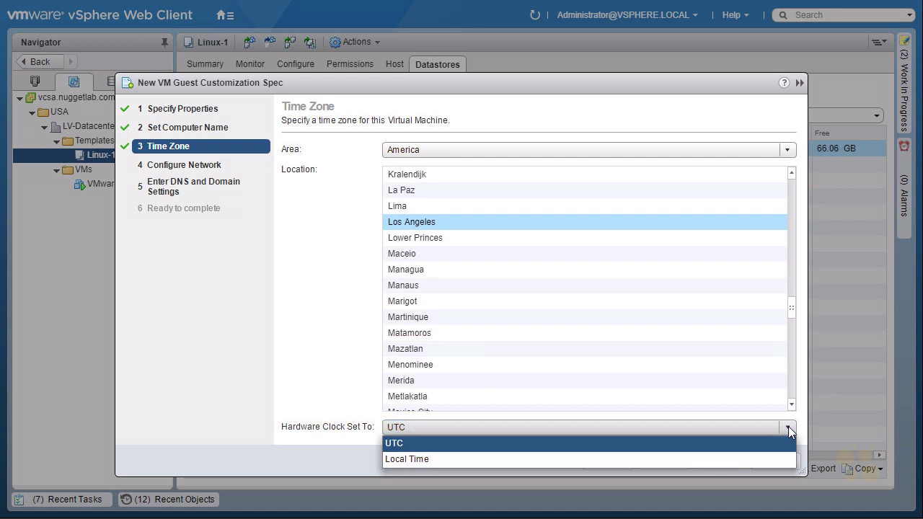
click(435, 461)
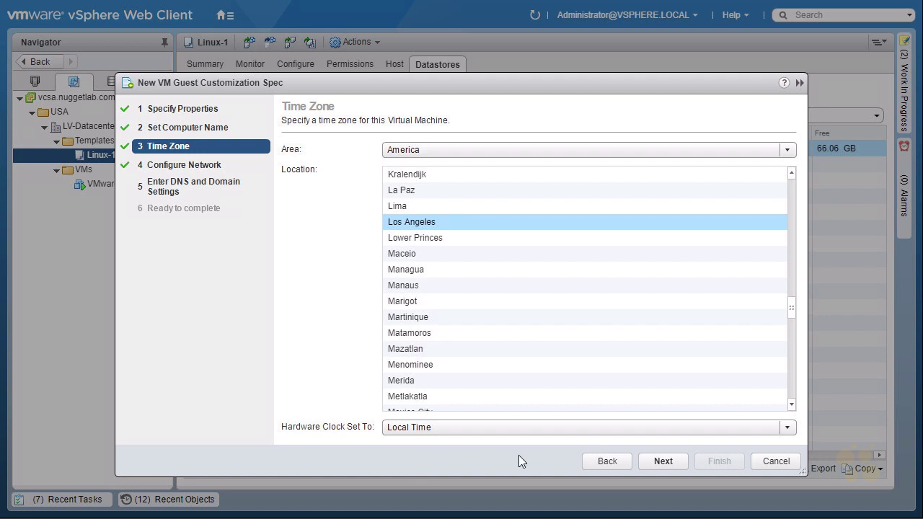
click(664, 462)
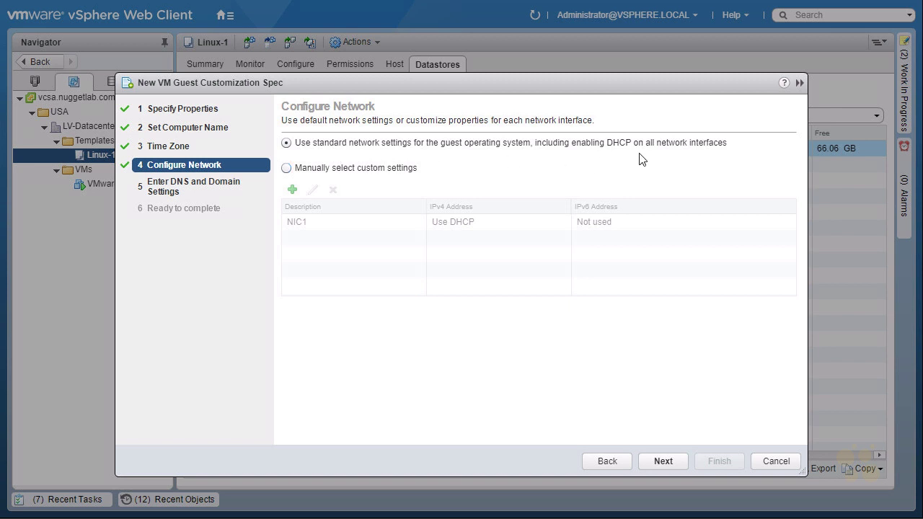
Try manual network settings with two additional network interfaces, and view the IPv4 and IPv6 options of NIC1 without changing them.
click(286, 168)
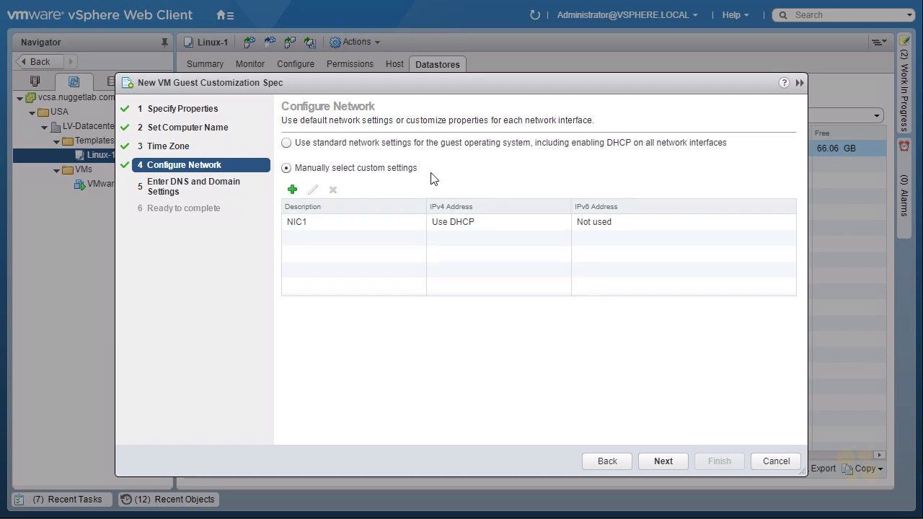
click(293, 190)
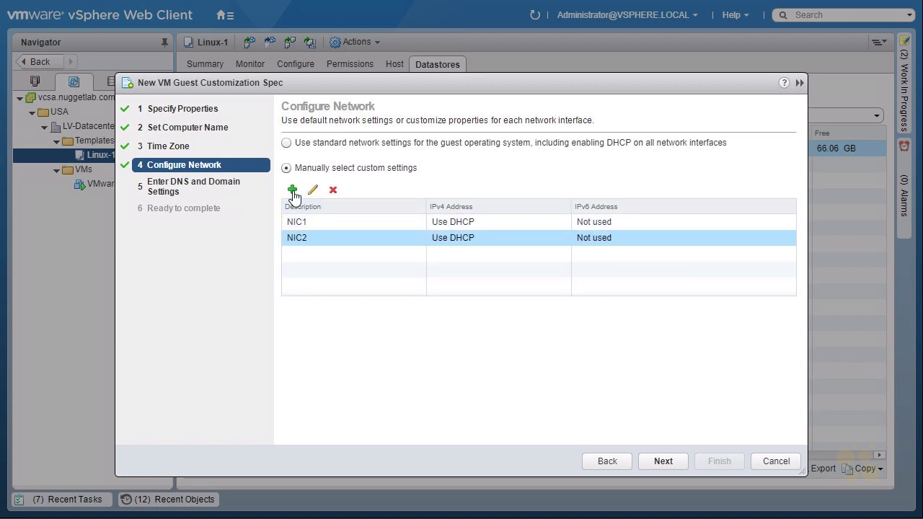
click(293, 190)
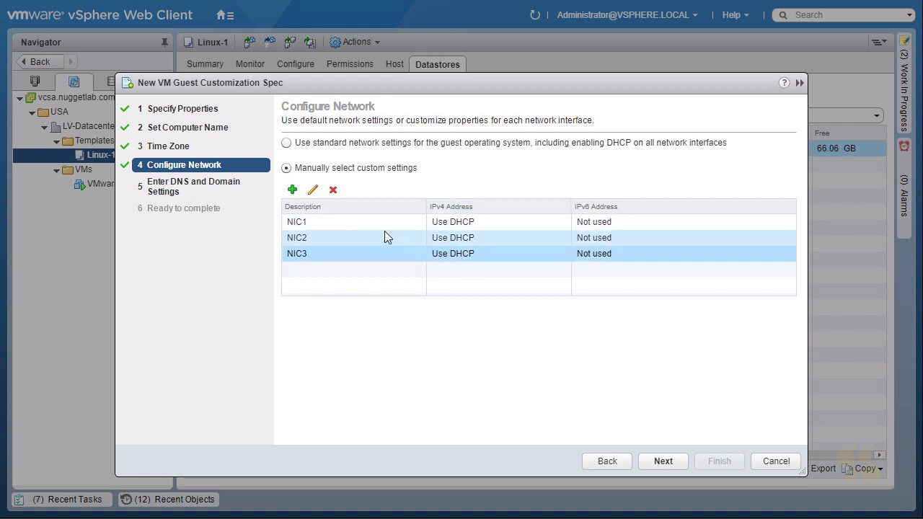
click(355, 223)
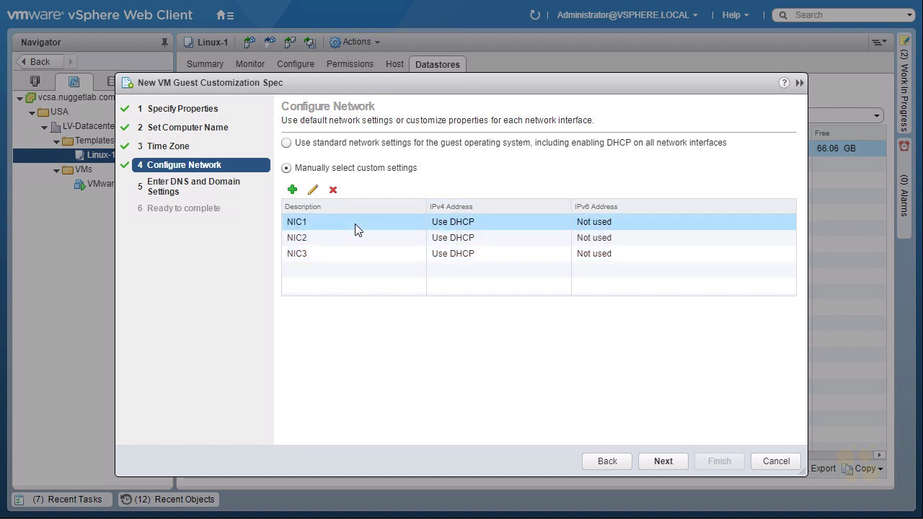
click(313, 192)
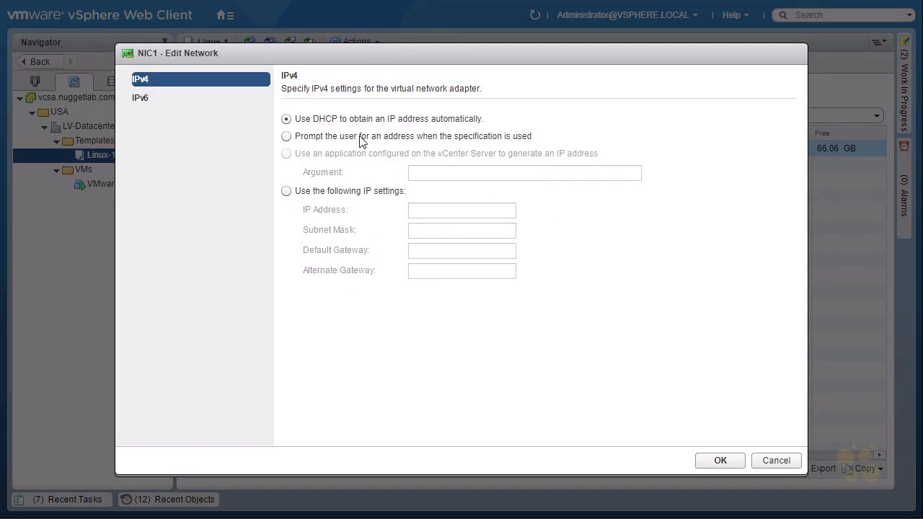
click(141, 100)
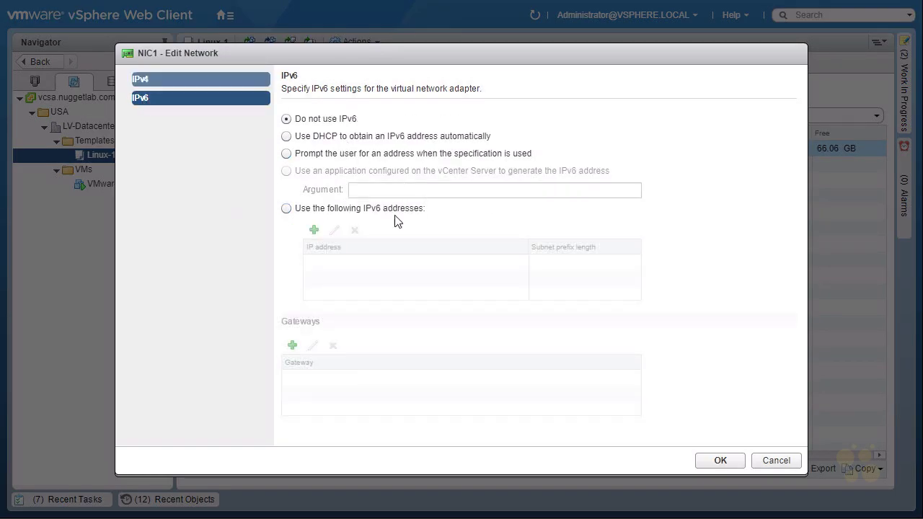
click(775, 462)
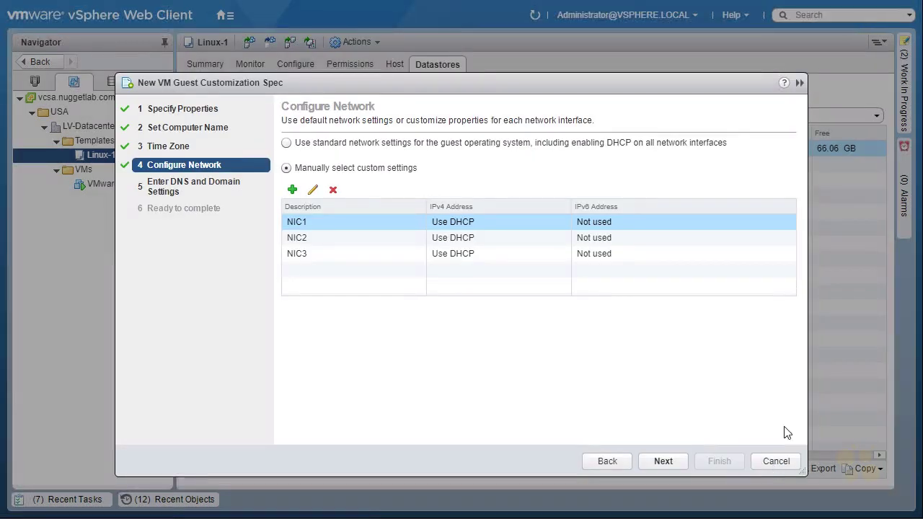
Use standard network settings with DHCP on all network interfaces and continue to the DNS and domain settings.
click(287, 144)
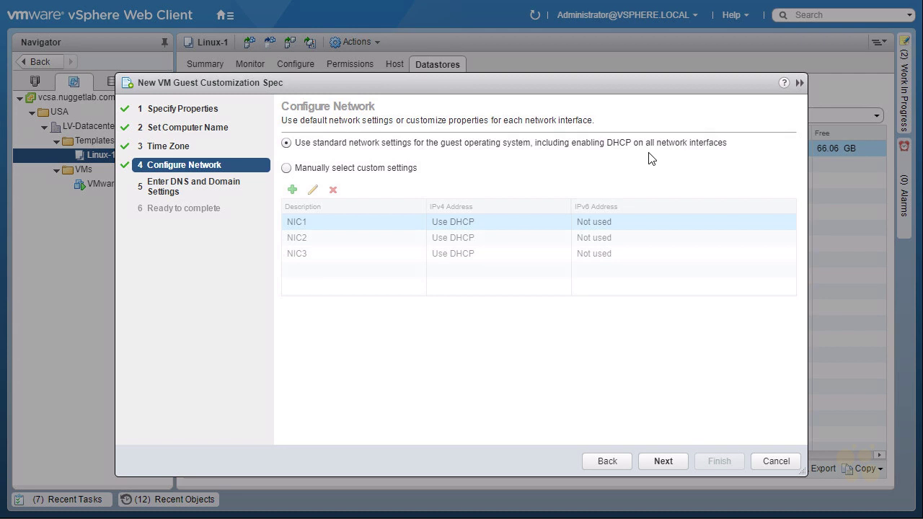
click(667, 462)
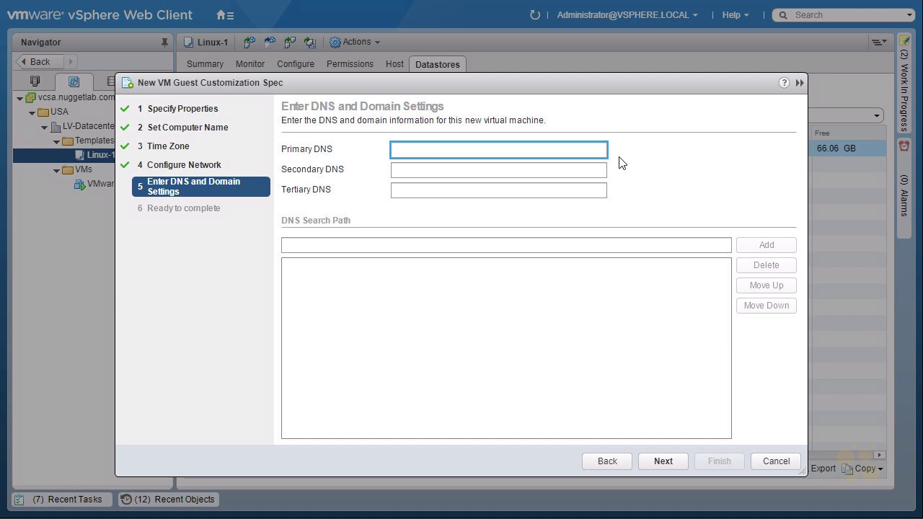
Set the primary DNS to 10.3.3.100, add nuggetlab.com to the DNS search path, and continue to the summary.
text(10.3.3.100)
click(344, 243)
text(nuggetlab.c)
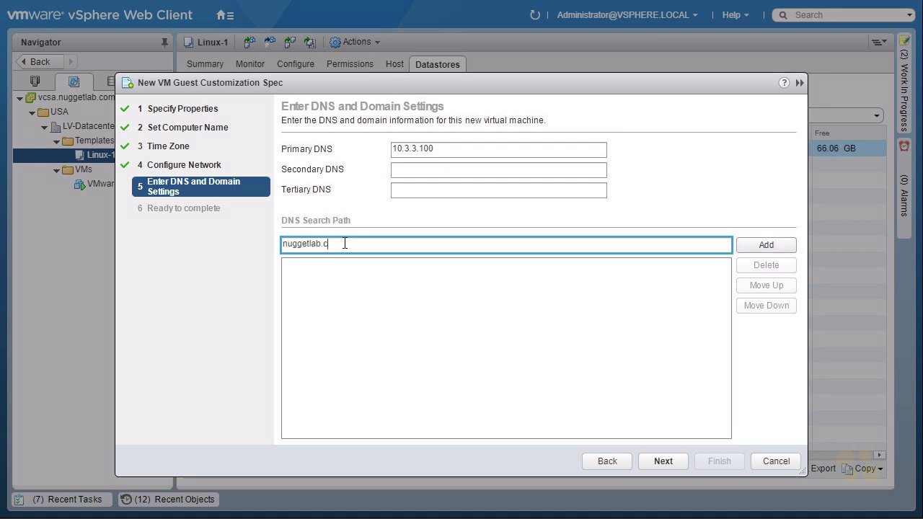
text(om)
key(Return)
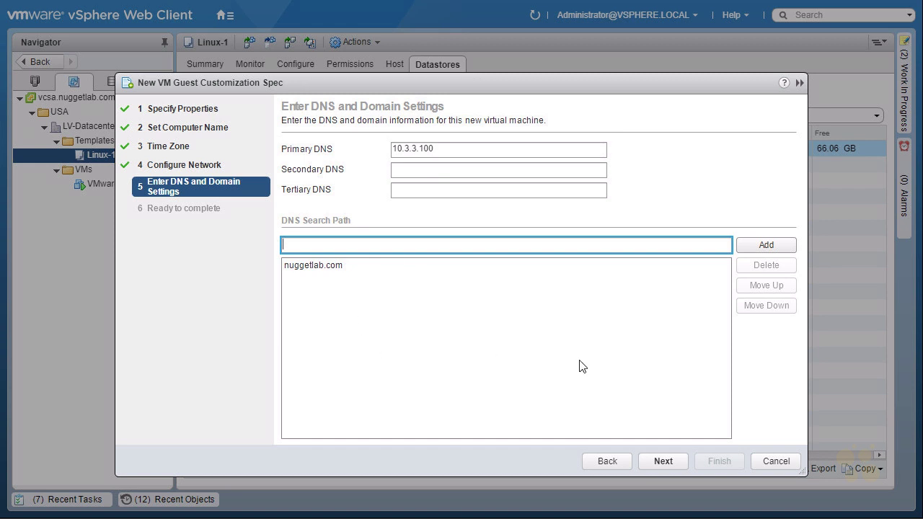
click(663, 461)
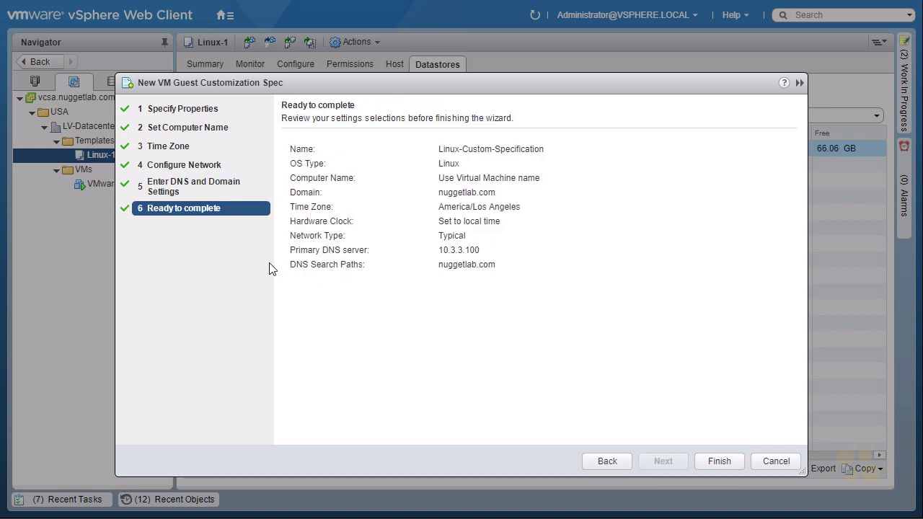
Review the specification's computer name, time zone and DNS settings, and finish creating the specification.
click(182, 111)
click(179, 130)
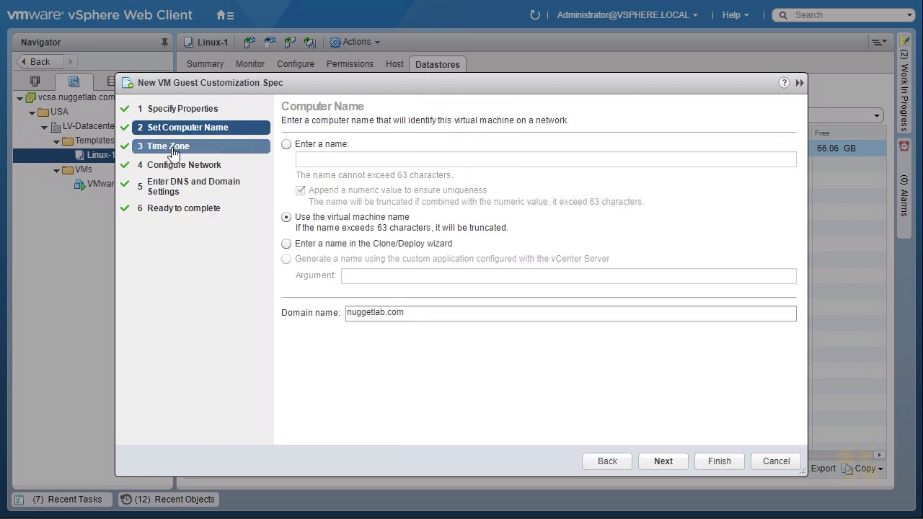
click(175, 146)
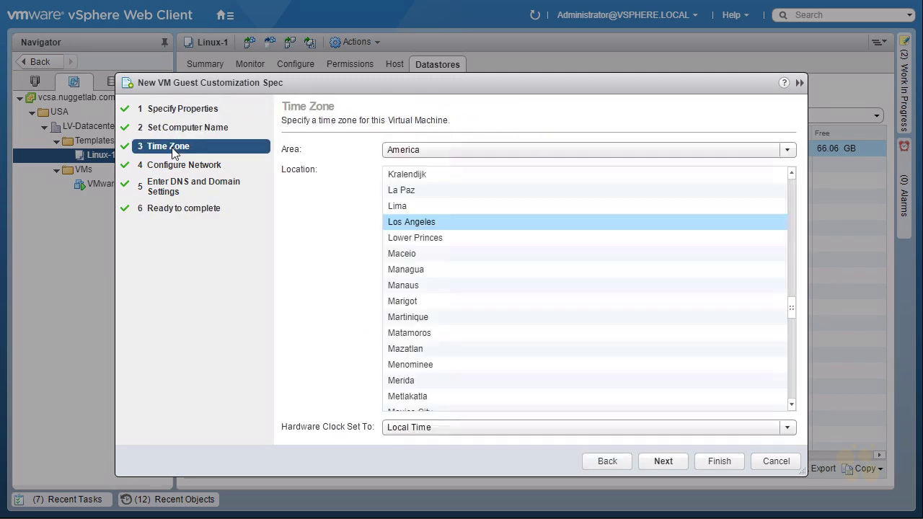
click(203, 212)
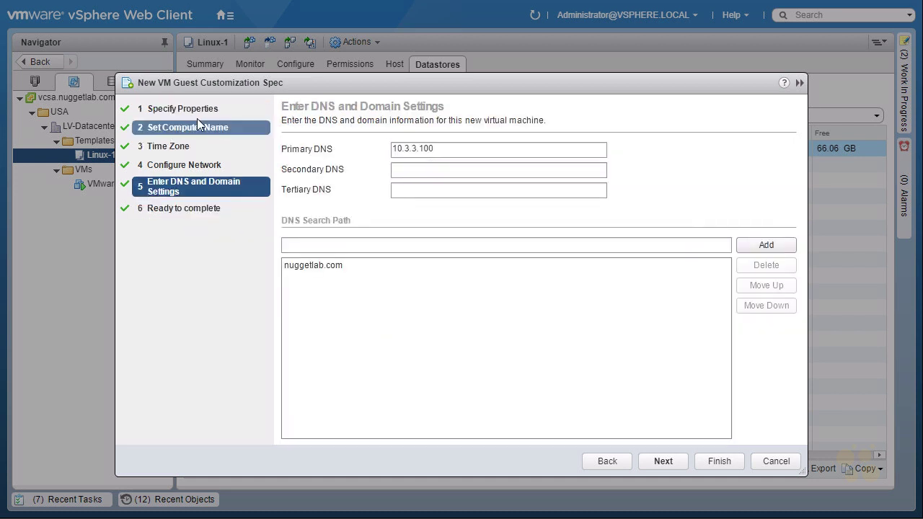
click(185, 214)
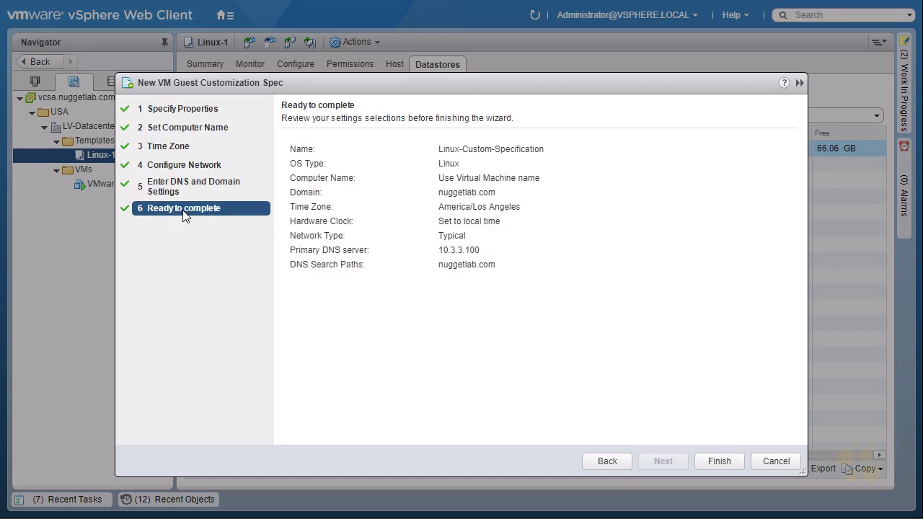
click(719, 461)
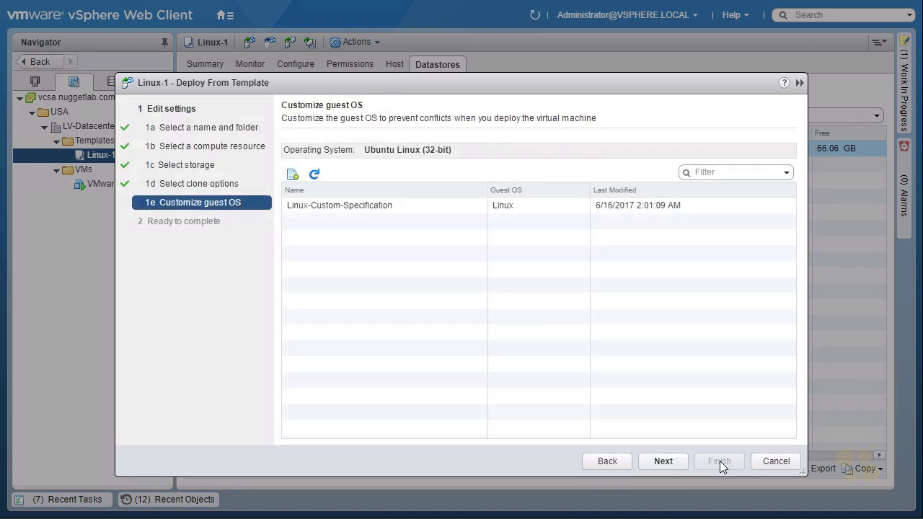
mouse_move(153, 213)
mouse_down()
mouse_move(202, 214)
mouse_move(155, 193)
mouse_move(193, 214)
mouse_up()
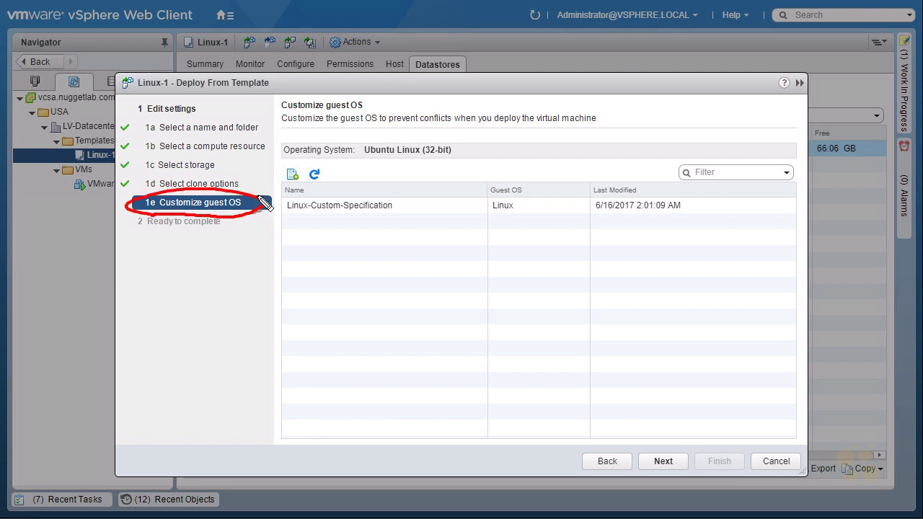
drag(284, 238, 292, 236)
mouse_move(264, 241)
mouse_down()
mouse_move(287, 222)
mouse_move(274, 222)
mouse_move(326, 231)
mouse_up()
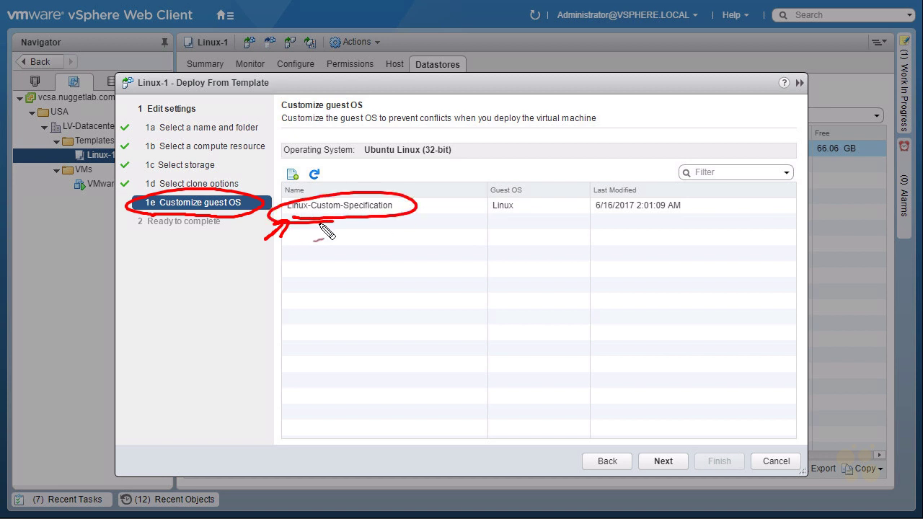
Deploy Linux-VM1 from the template using Linux-Custom-Specification for the guest OS, and open the recent tasks list.
click(334, 207)
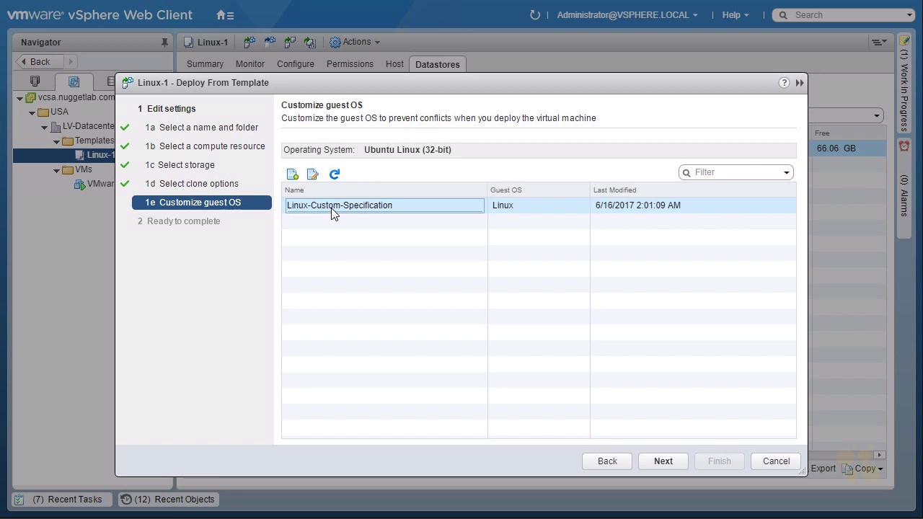
click(663, 461)
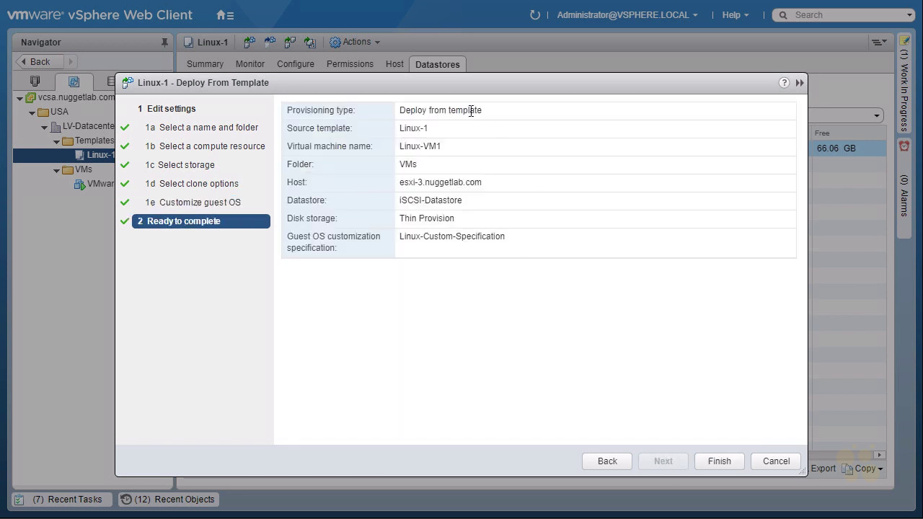
click(718, 465)
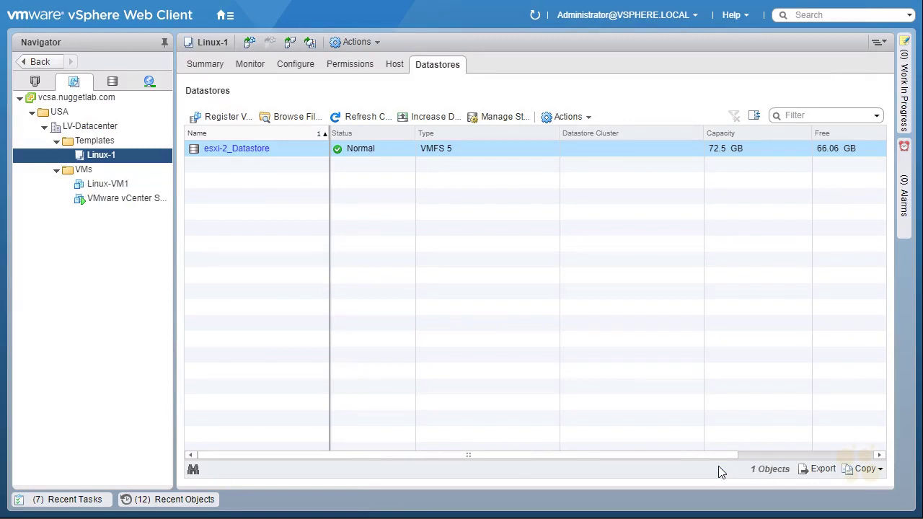
click(75, 500)
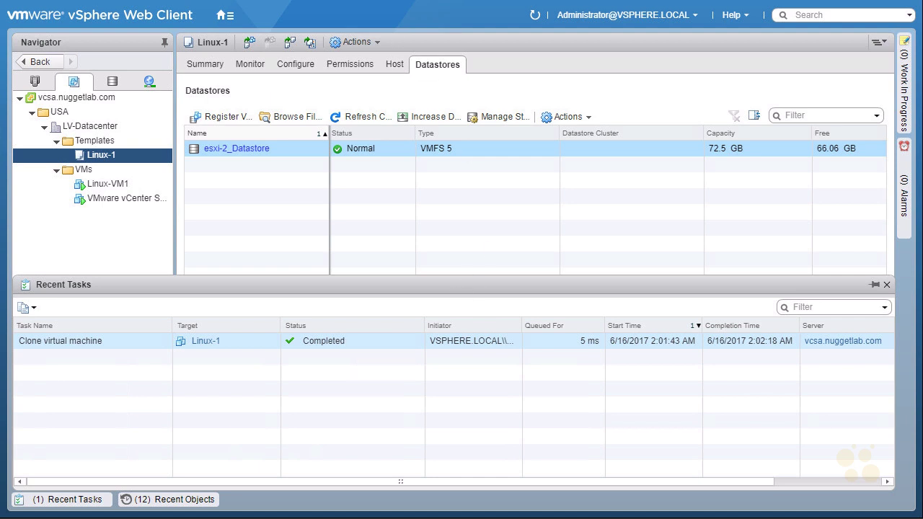
Close the recent tasks list and open Linux-Custom-Specification in the Customization Specification Manager to review its details.
click(228, 19)
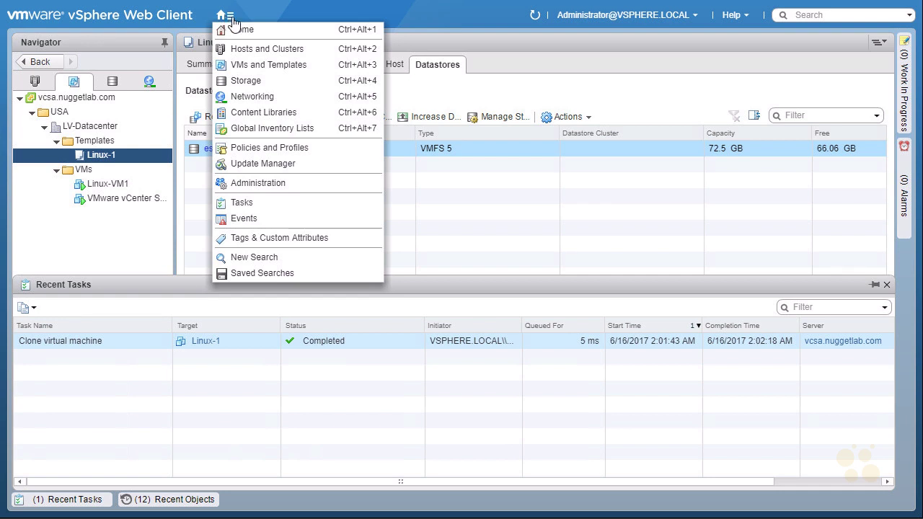
click(278, 31)
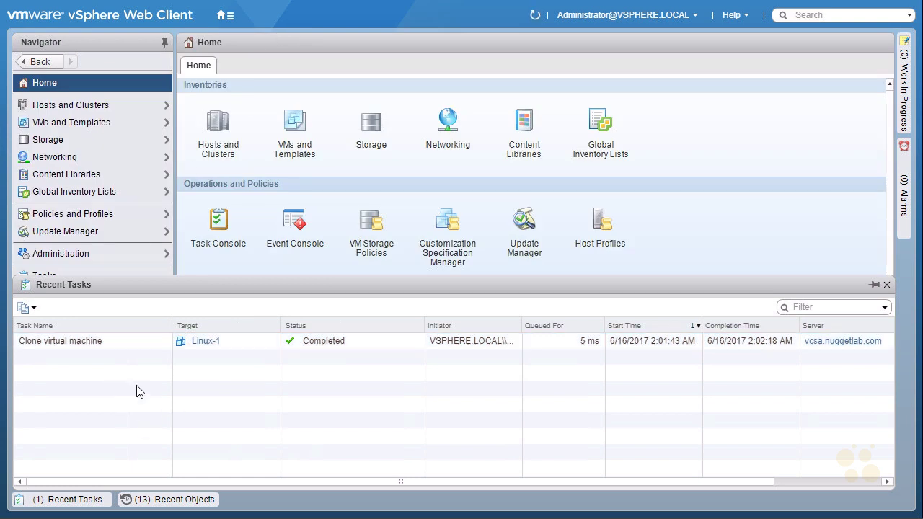
click(62, 499)
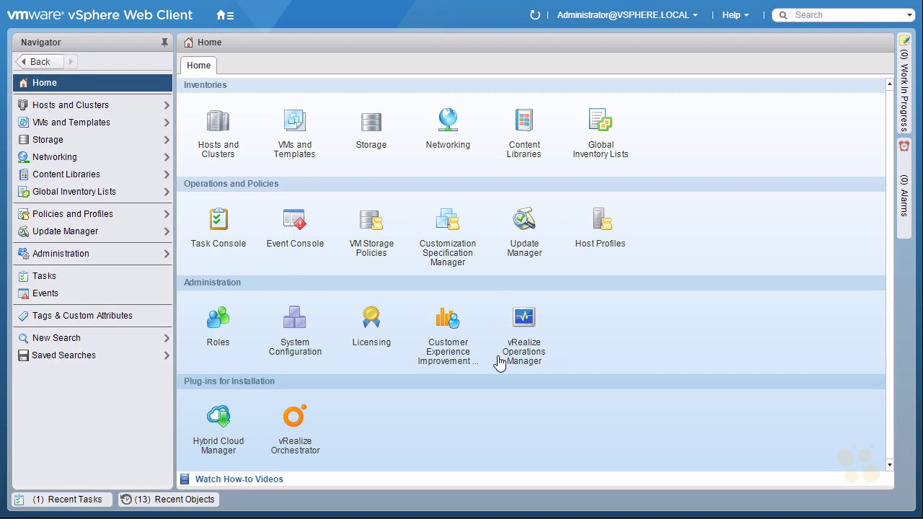
click(449, 228)
click(274, 129)
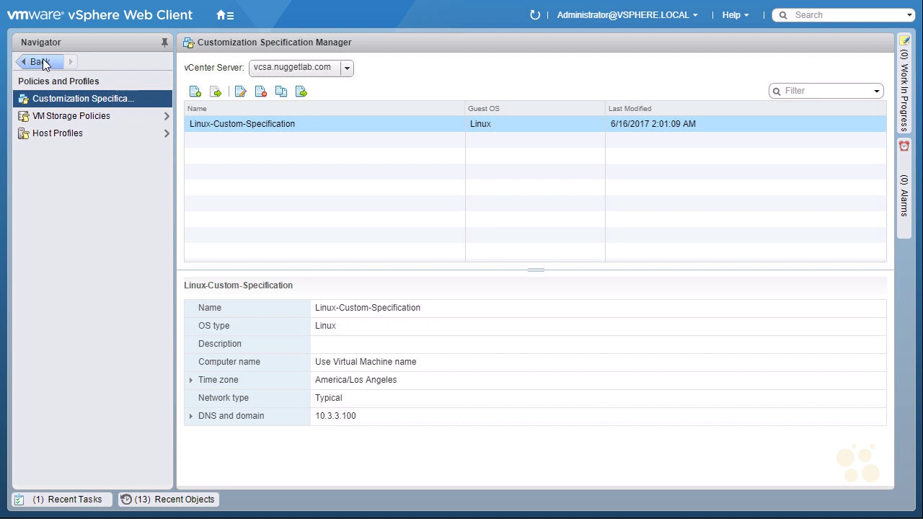
Glance at the recently viewed objects and return to the VMs and Templates inventory.
click(177, 500)
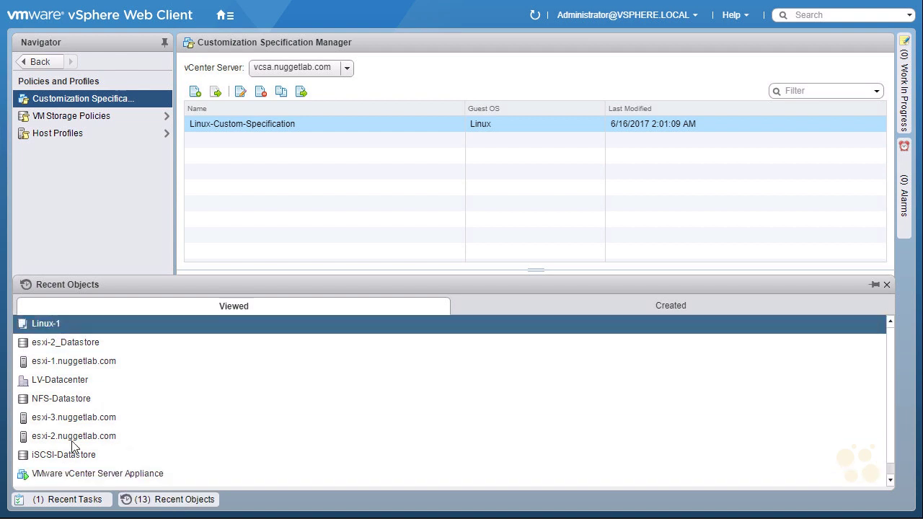
click(164, 502)
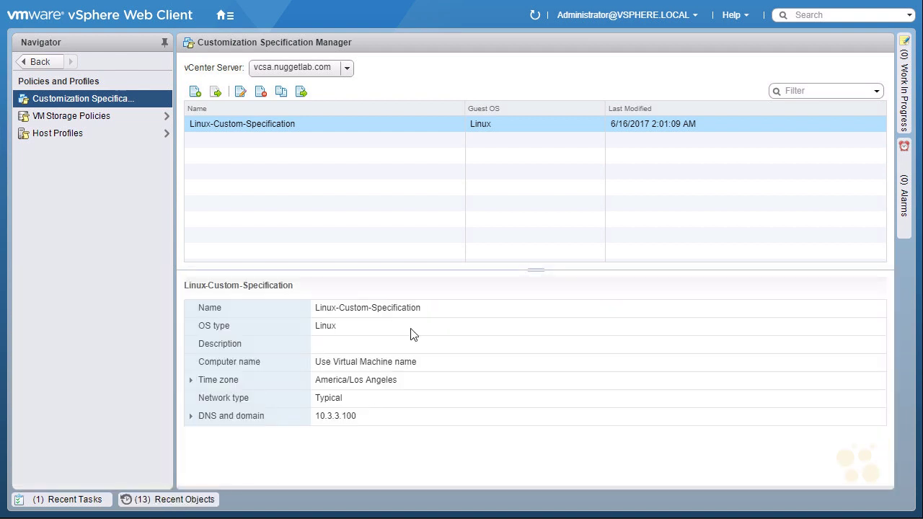
click(224, 18)
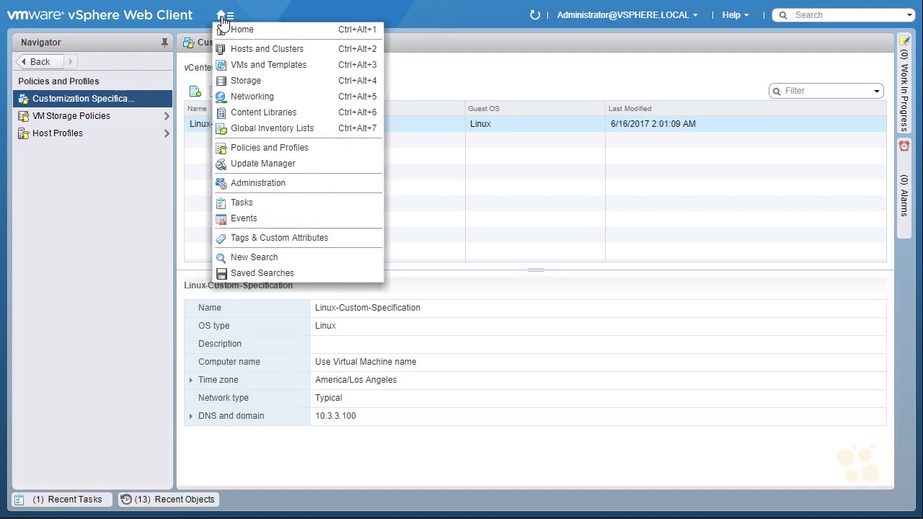
click(286, 66)
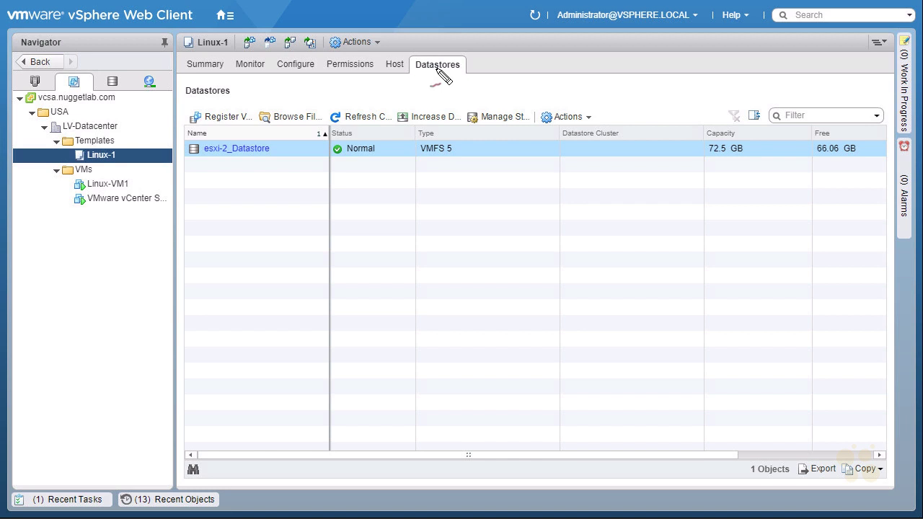
mouse_move(27, 180)
mouse_down()
mouse_move(44, 172)
mouse_move(123, 206)
mouse_move(99, 183)
mouse_up()
mouse_move(40, 207)
mouse_down()
mouse_move(62, 189)
mouse_move(62, 199)
mouse_up()
drag(53, 242, 64, 238)
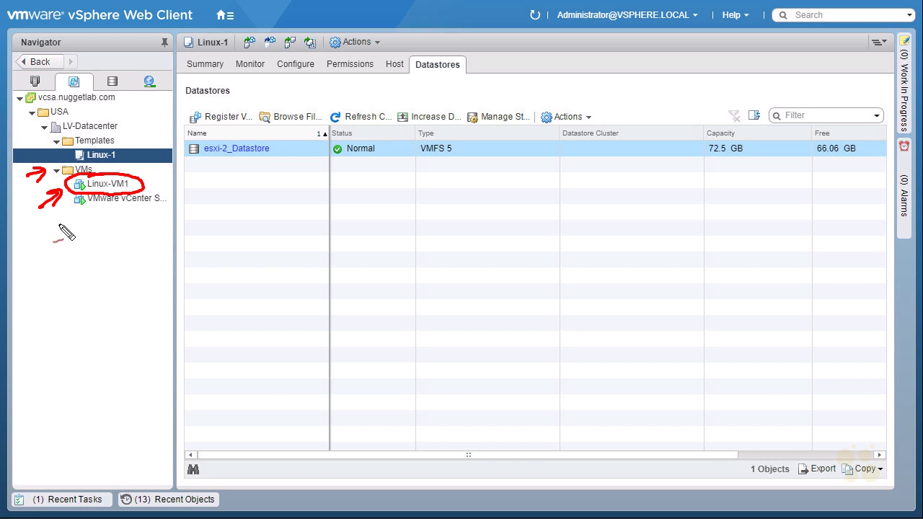
key(ctrl+z)
key(Escape)
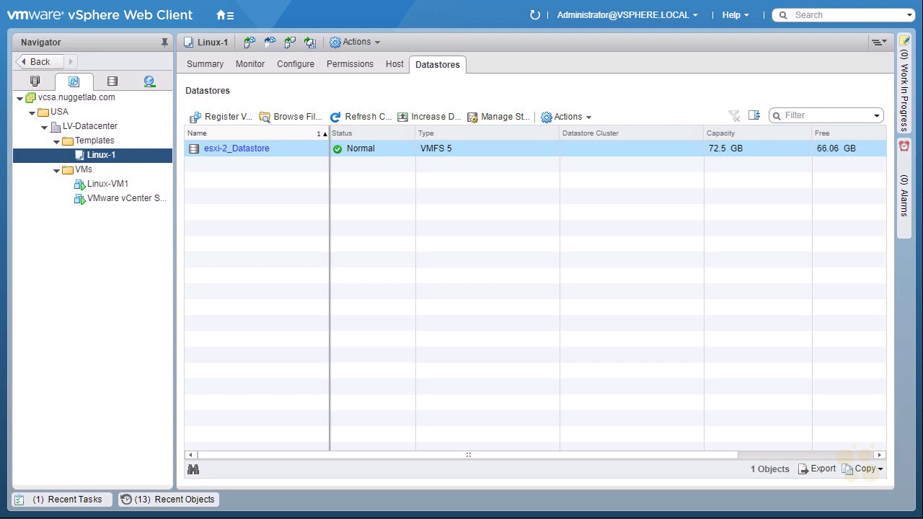
drag(38, 193, 70, 188)
drag(45, 232, 53, 229)
drag(155, 163, 132, 179)
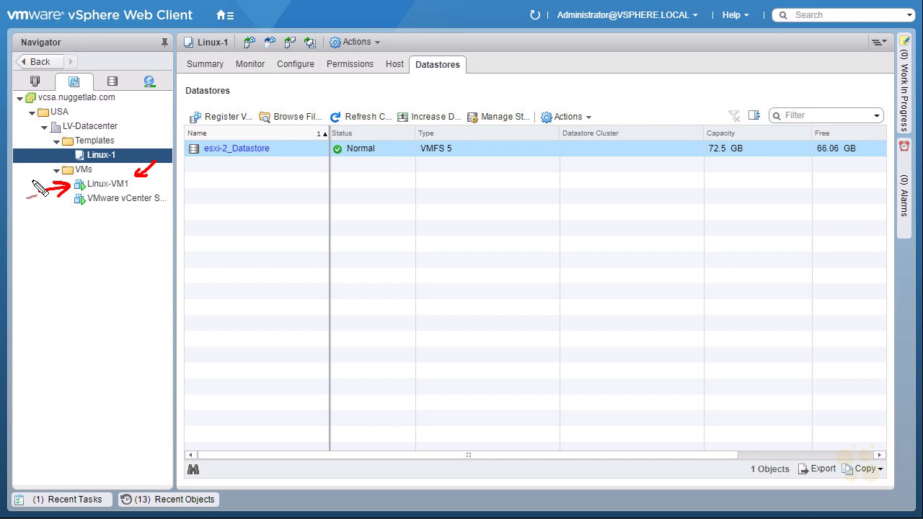
key(Escape)
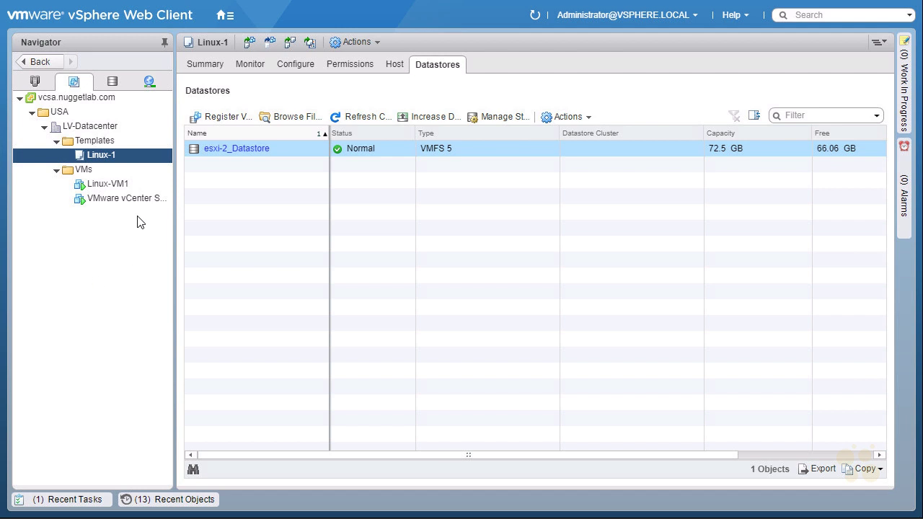
Review Linux-VM1's summary, checking its power state, VMware Tools, IP address, network adapter, CD/DVD drive, host and storage.
click(116, 188)
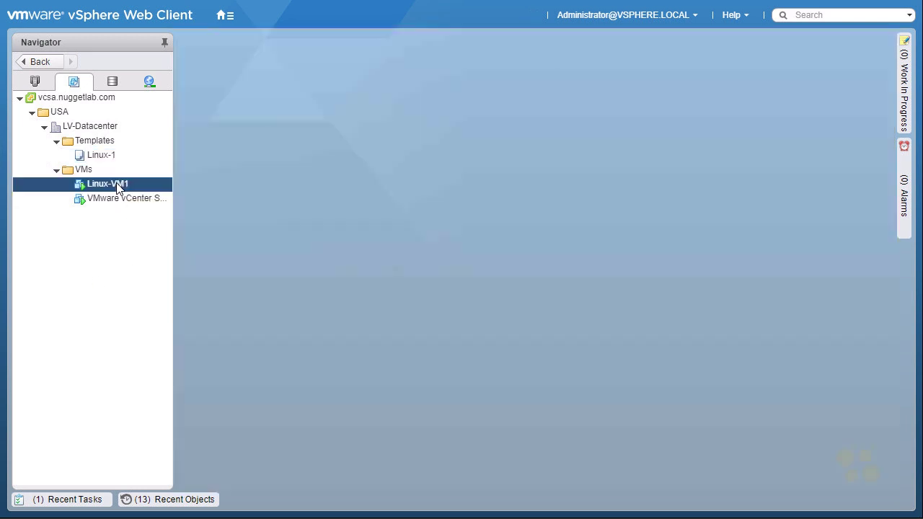
drag(219, 203, 237, 180)
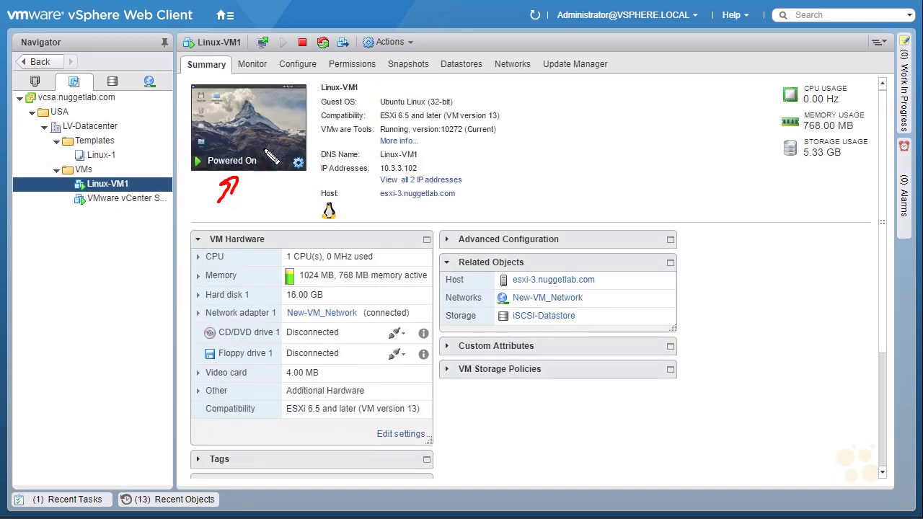
drag(452, 157, 426, 171)
drag(493, 148, 463, 136)
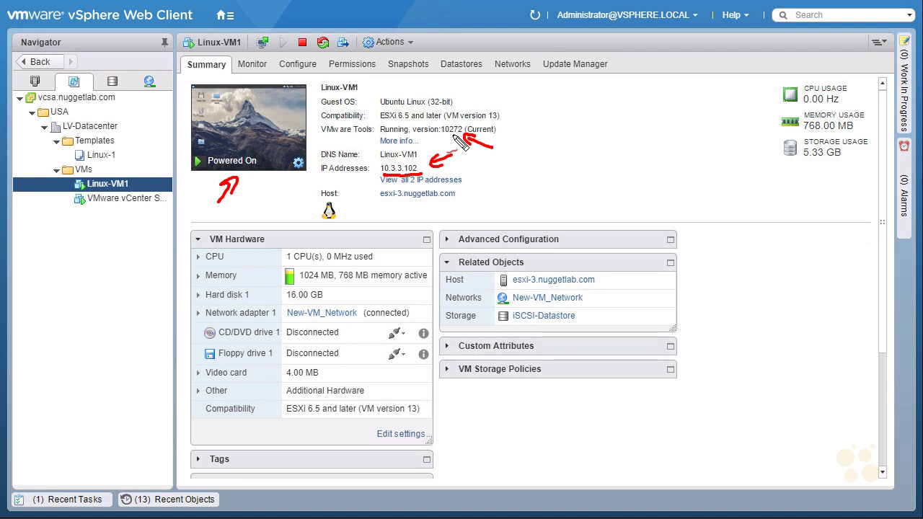
mouse_move(287, 322)
mouse_down()
mouse_move(341, 322)
mouse_move(339, 300)
mouse_move(290, 324)
mouse_up()
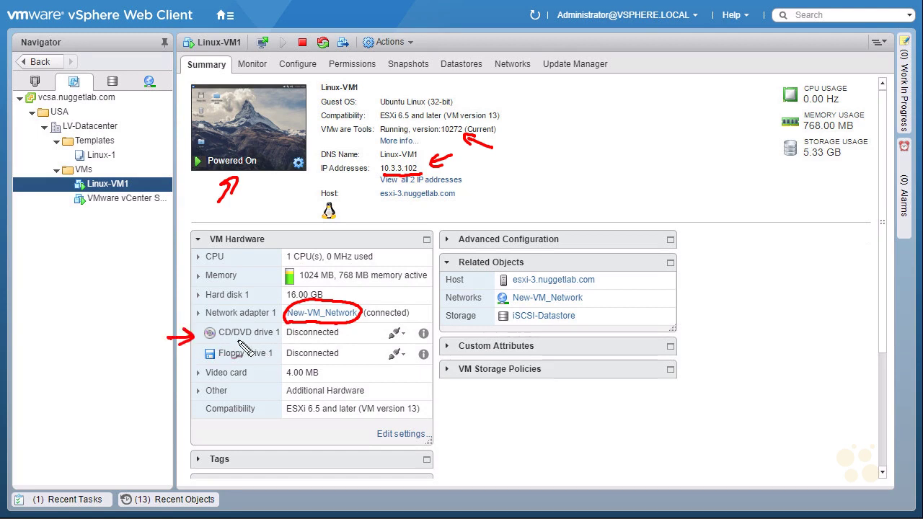
drag(287, 344, 334, 343)
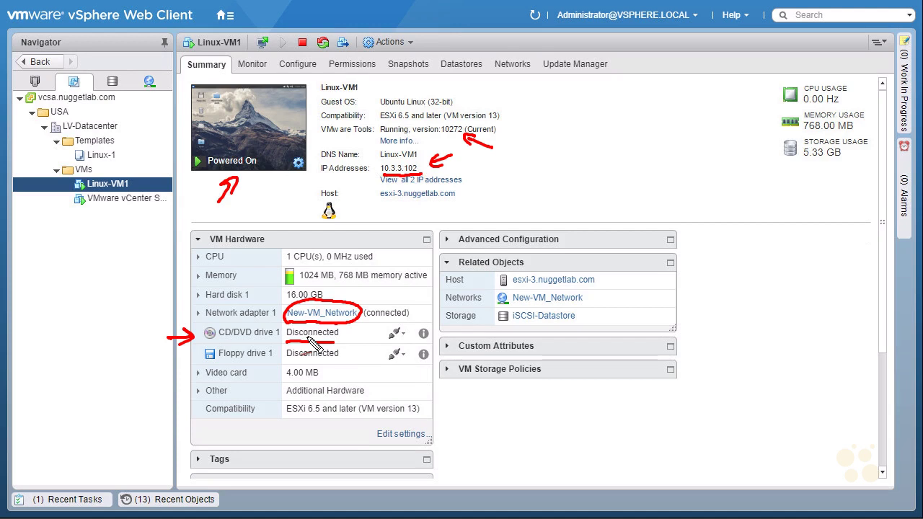
mouse_move(513, 289)
mouse_down()
mouse_move(554, 289)
mouse_move(494, 269)
mouse_move(523, 291)
mouse_up()
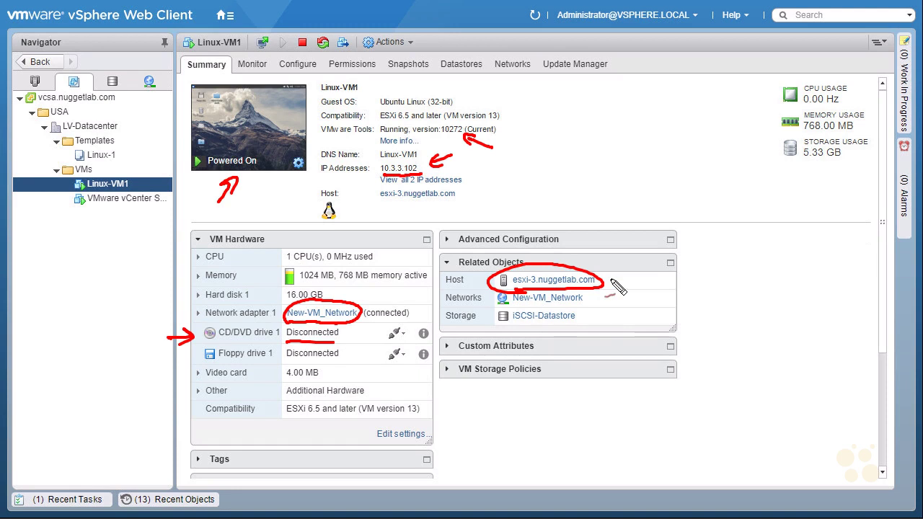
drag(616, 323, 587, 317)
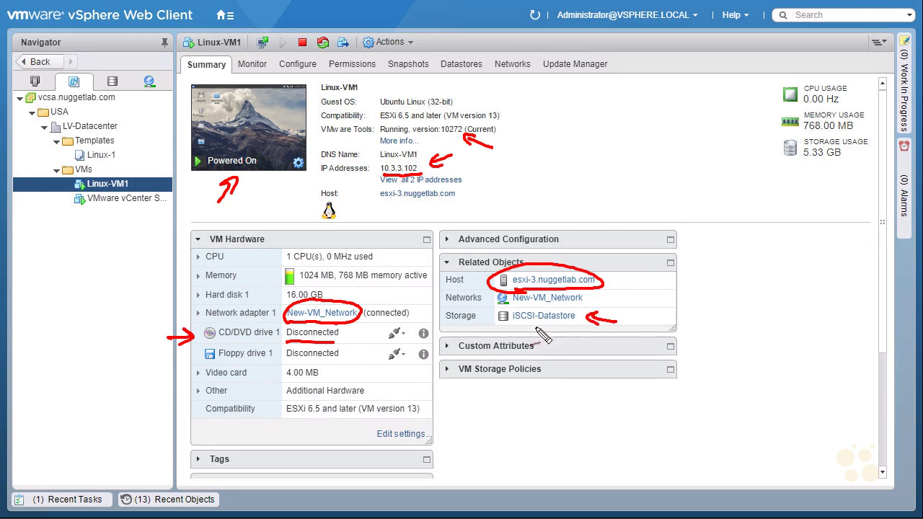
key(Escape)
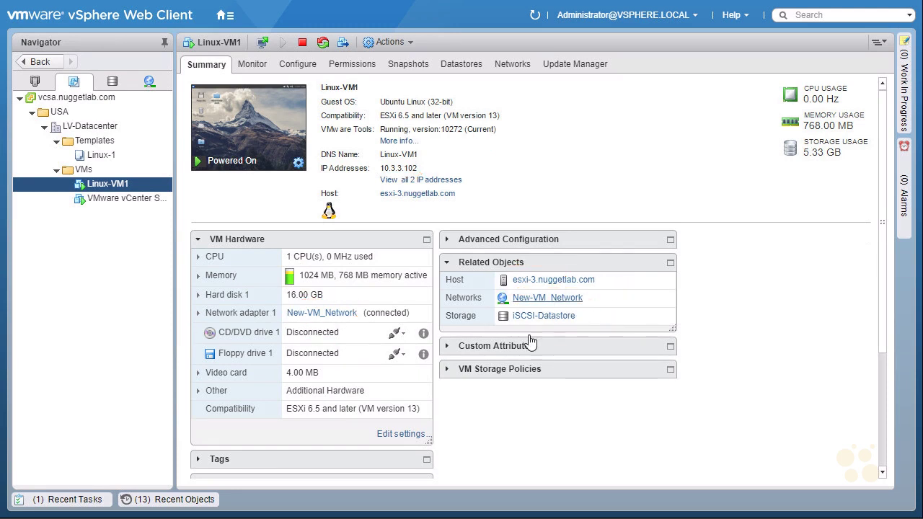
Open the Linux-VM1 console and launch a maximized terminal emulator in the guest OS.
click(253, 139)
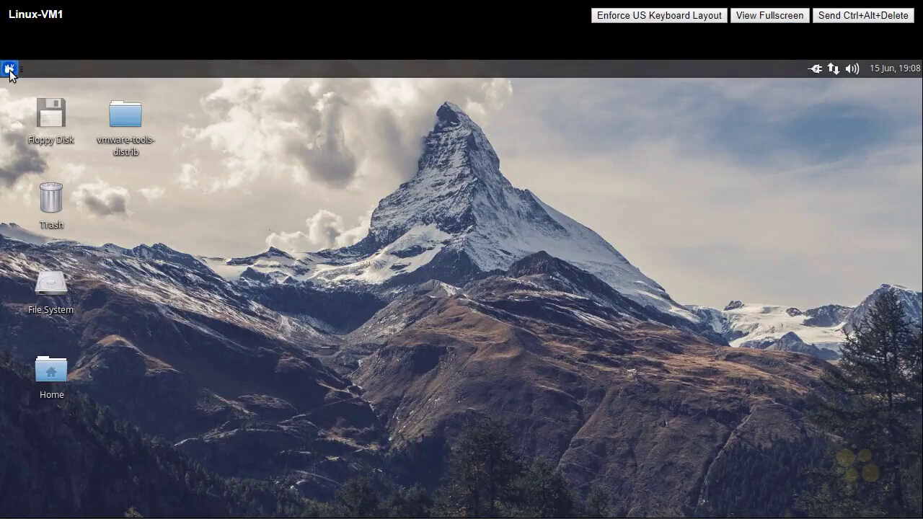
click(10, 70)
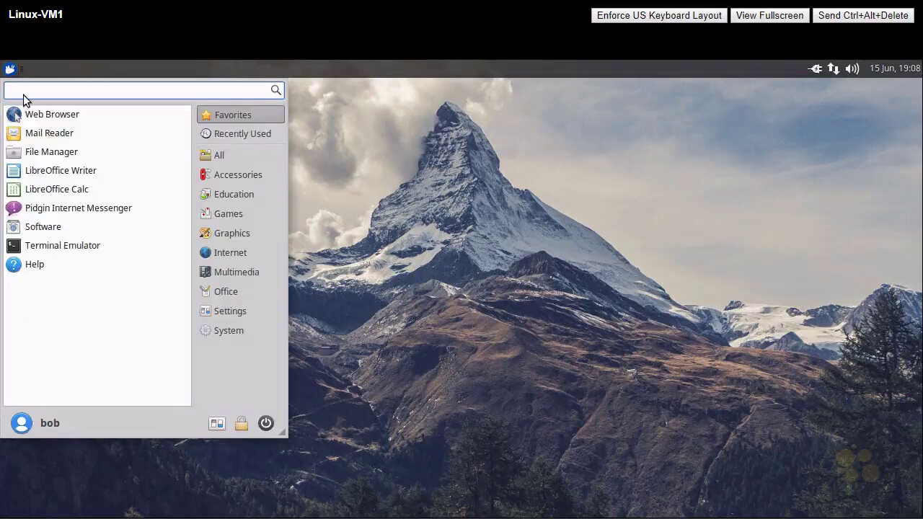
click(60, 246)
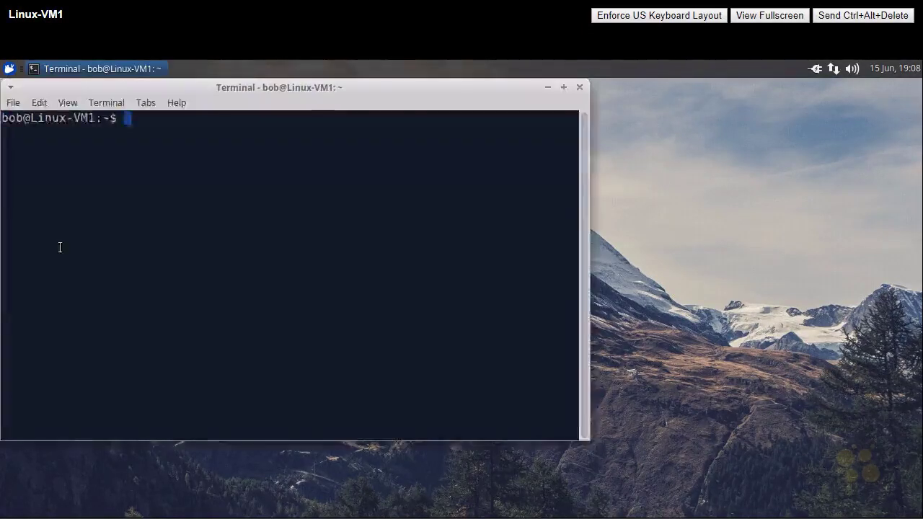
click(564, 88)
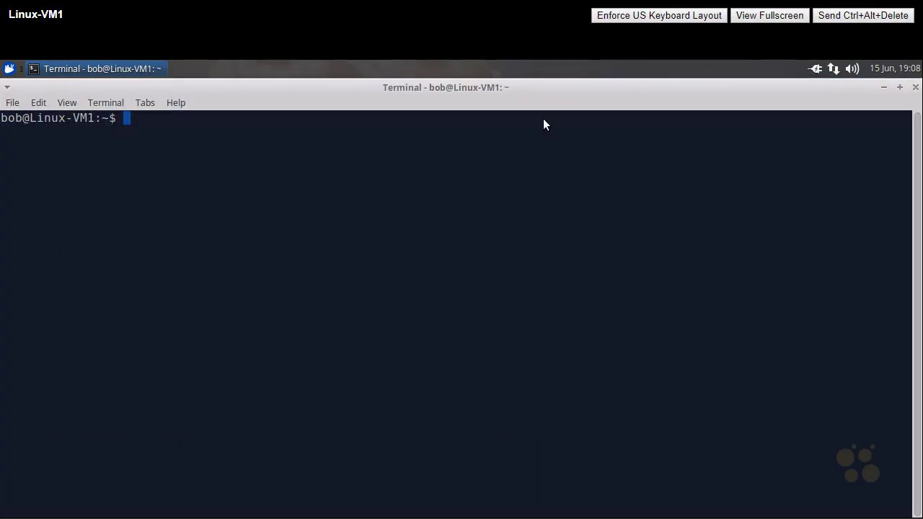
triple_click(431, 167)
Run nslookup vmware.com in the terminal and check the DNS server and the resolved addresses.
text(ns)
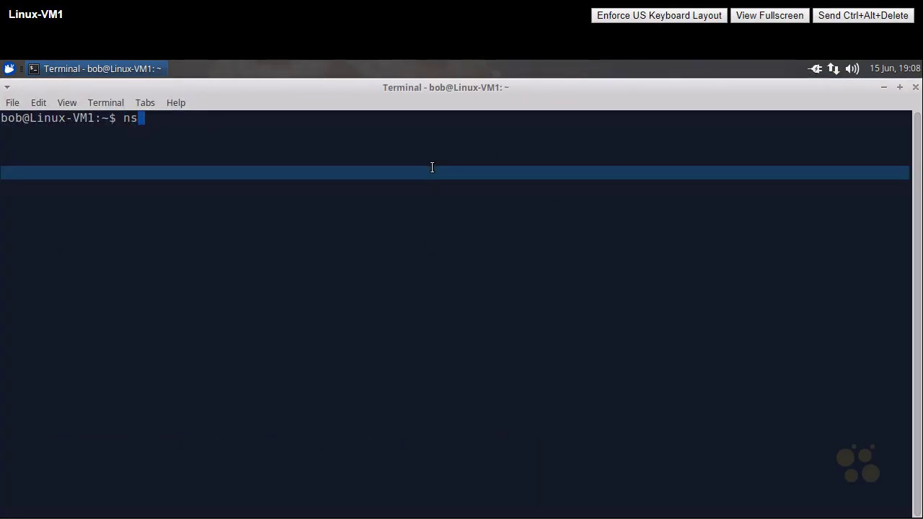
text(lookup vmware.com)
key(Return)
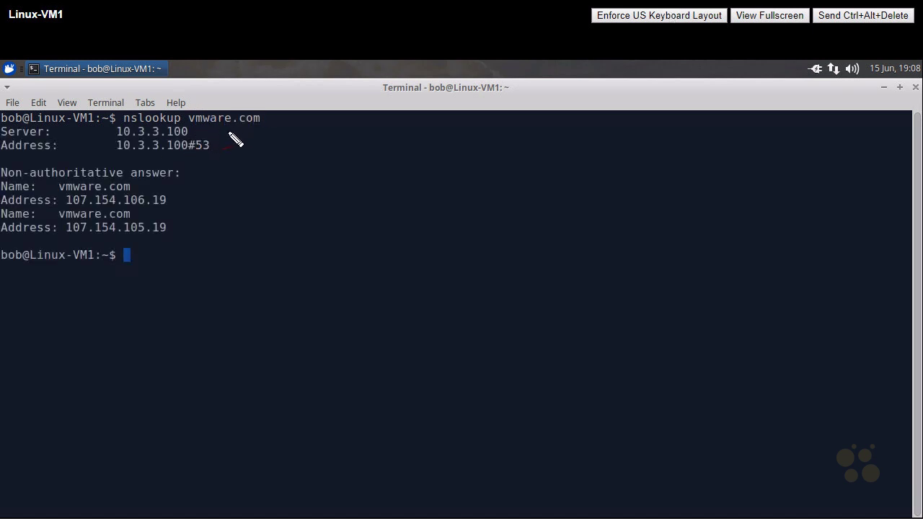
drag(84, 142, 109, 132)
drag(237, 137, 222, 156)
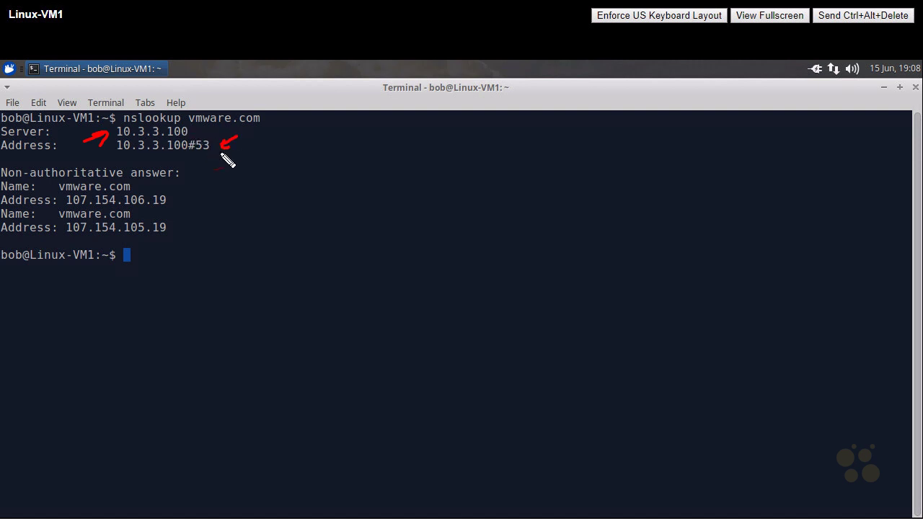
mouse_move(212, 194)
mouse_down()
mouse_move(190, 232)
mouse_move(196, 257)
mouse_up()
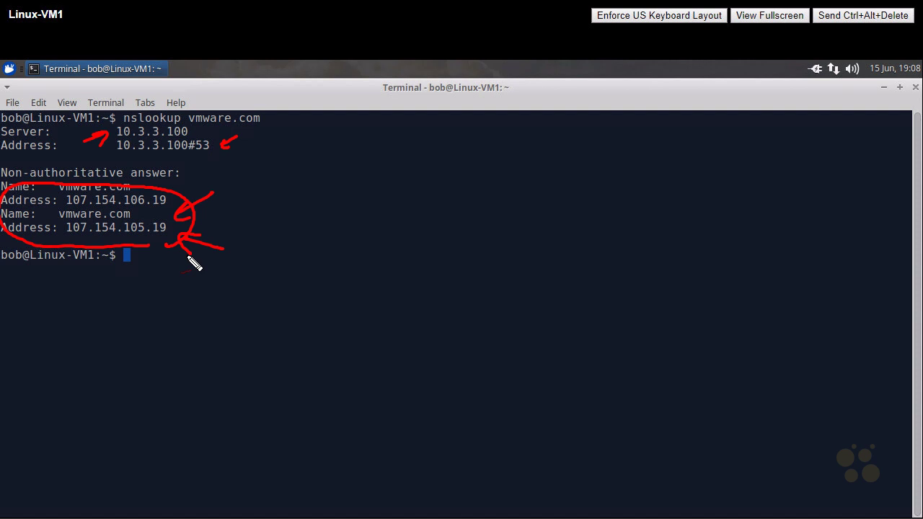
Ping vmware.com from Linux-VM1 to test its connectivity, and stop the ping after several replies.
text(ping )
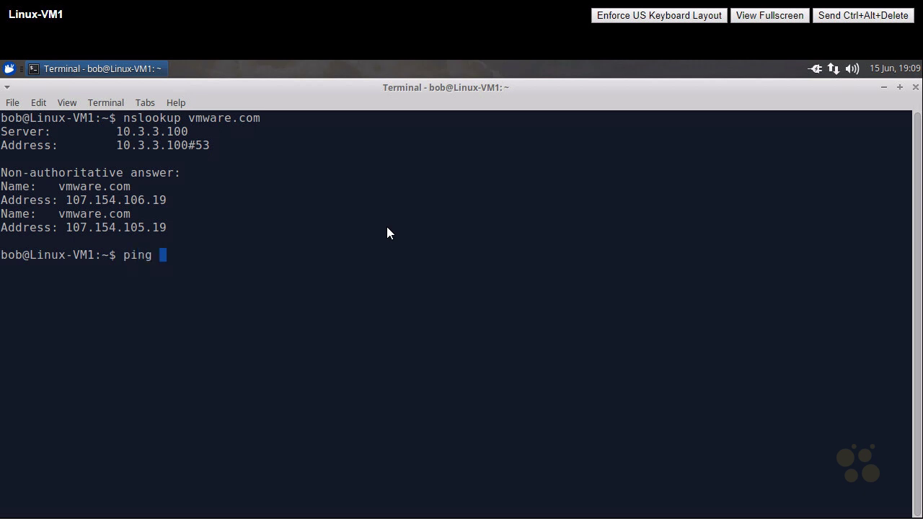
text(vmware.com)
key(Return)
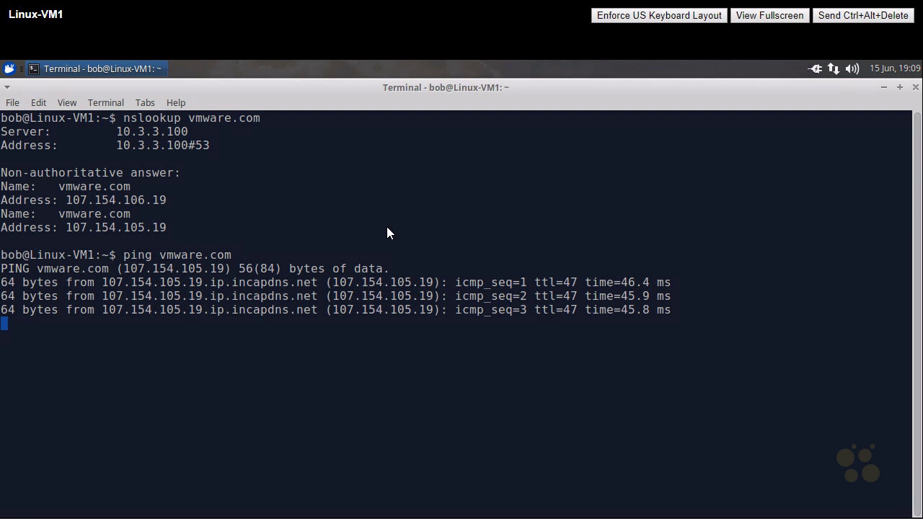
key(ctrl+c)
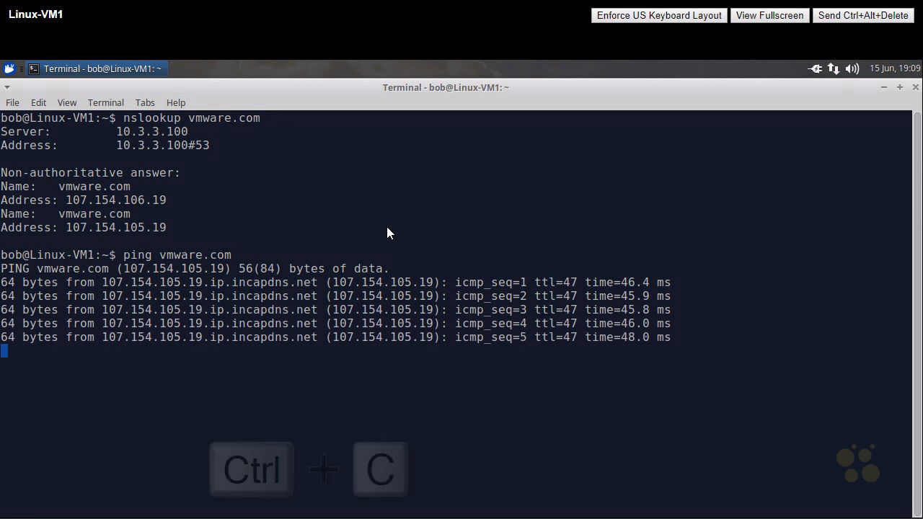
key(ctrl+c)
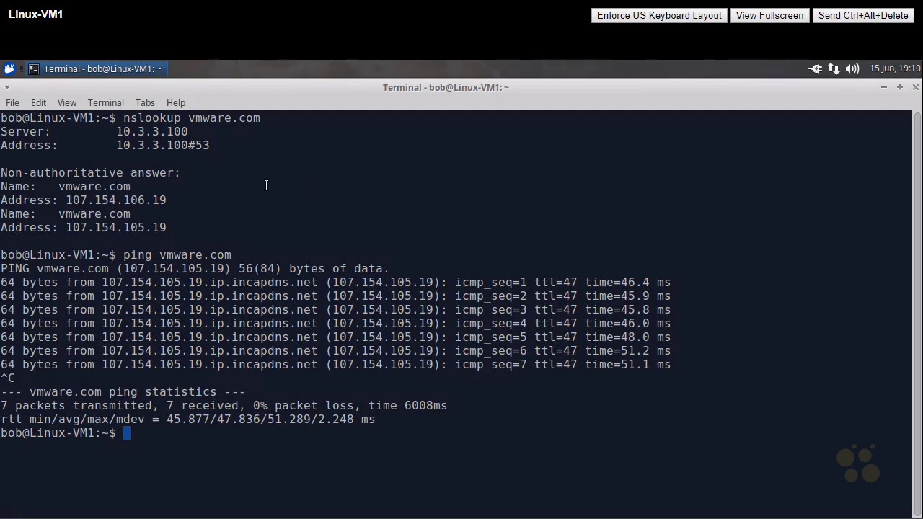
Return to the vSphere Web Client and start deploying a VM named Linux-VM2 from the Linux-1 template into LV-Datacenter's VMs folder.
key(Escape)
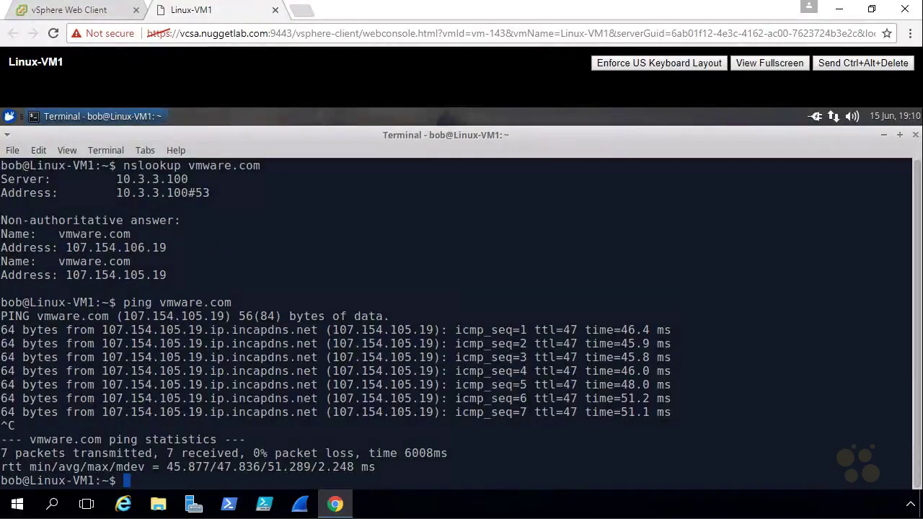
click(75, 10)
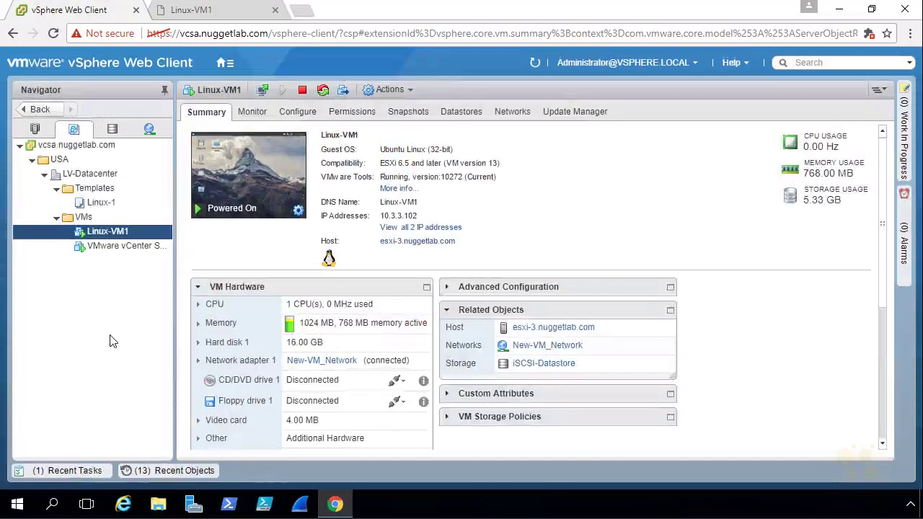
right_click(126, 207)
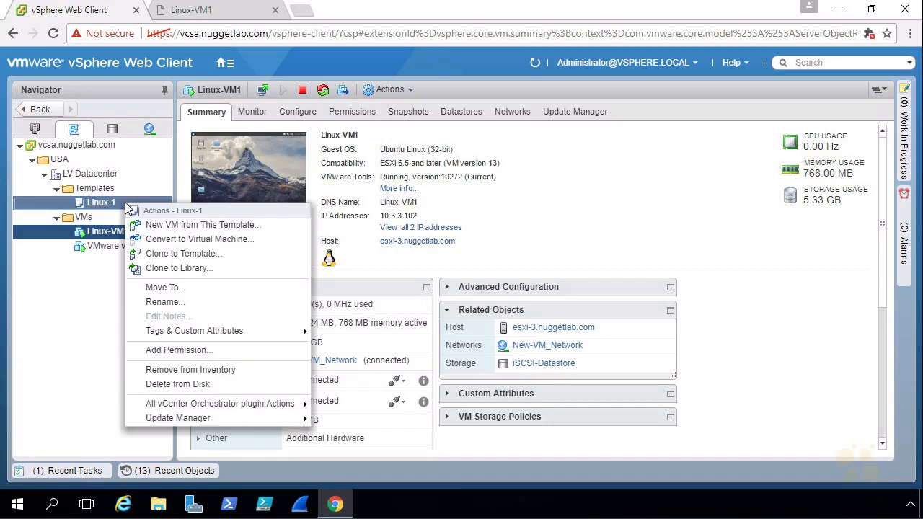
click(282, 225)
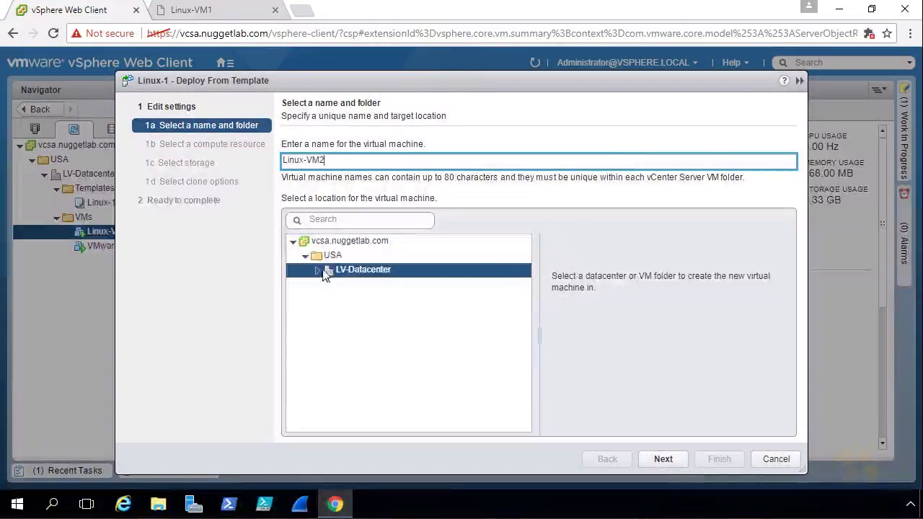
click(319, 271)
click(363, 302)
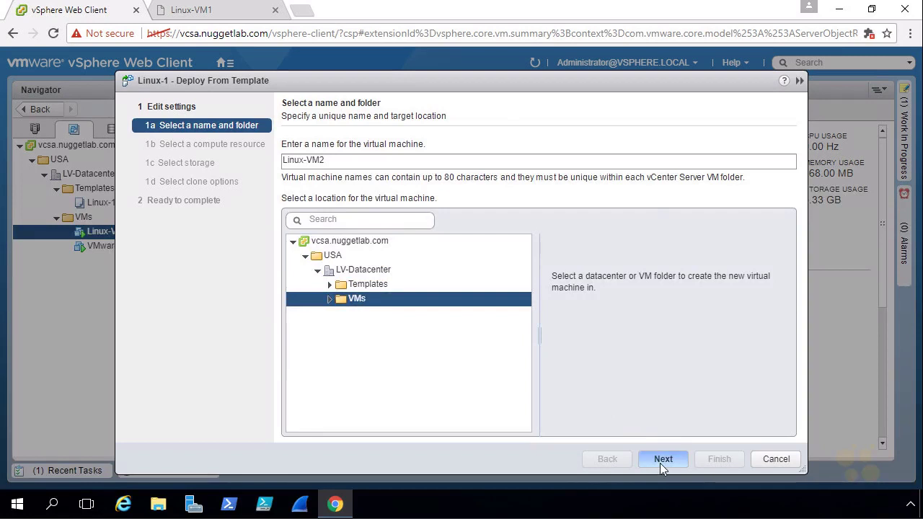
click(659, 459)
Assign Linux-VM2 to host esxi-2.nuggetlab.com and store it on NFS-Datastore in Thin Provision format.
click(365, 203)
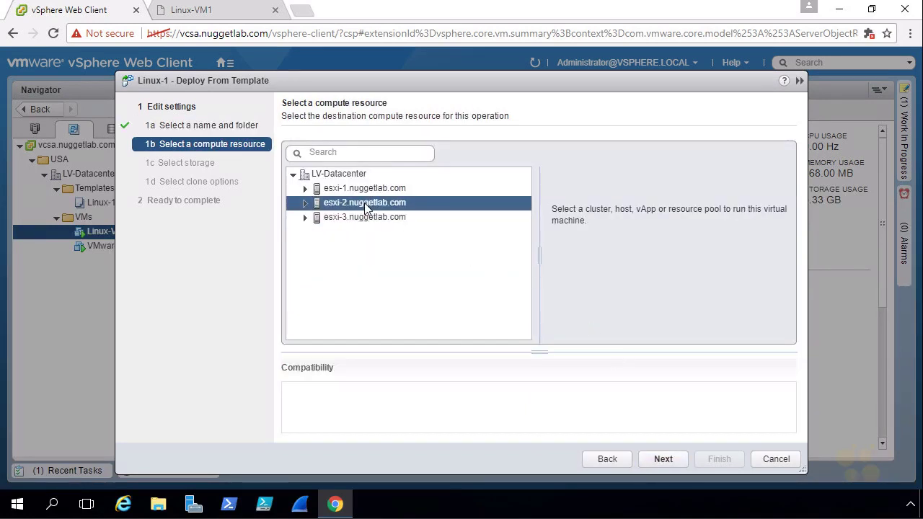
click(666, 457)
click(496, 152)
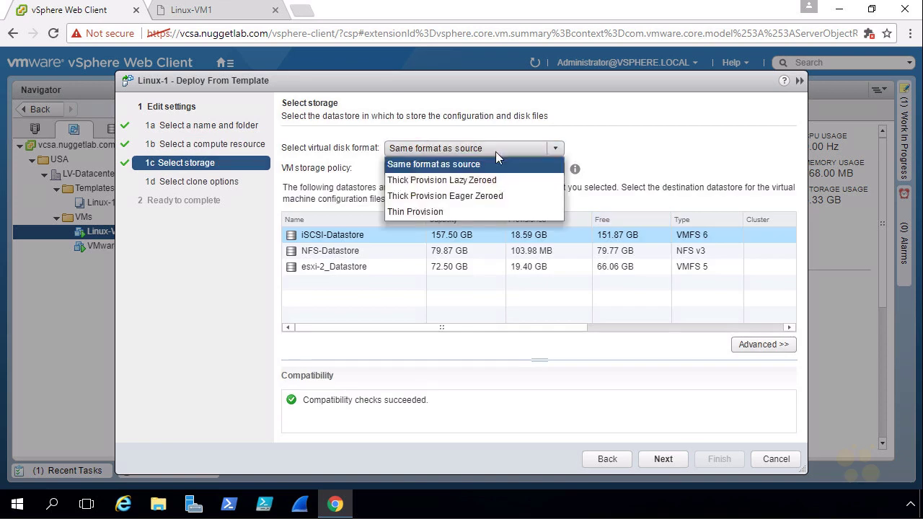
click(424, 210)
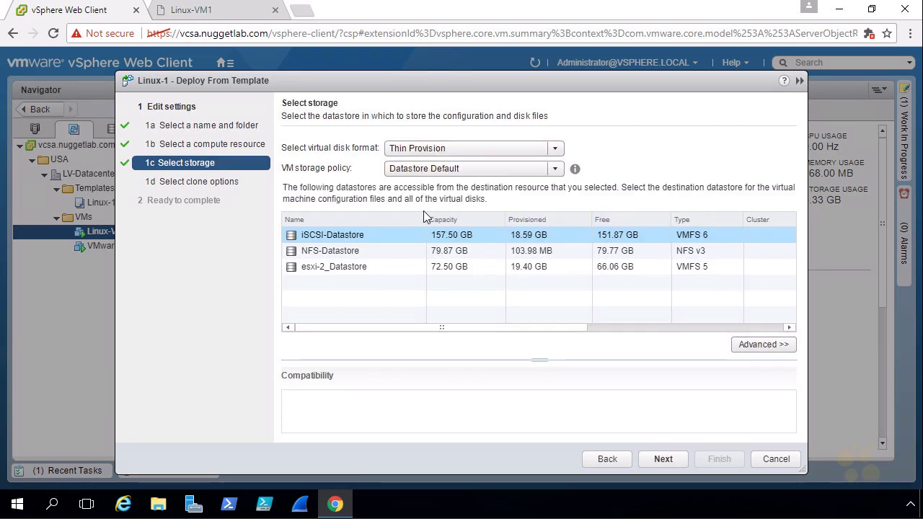
click(354, 252)
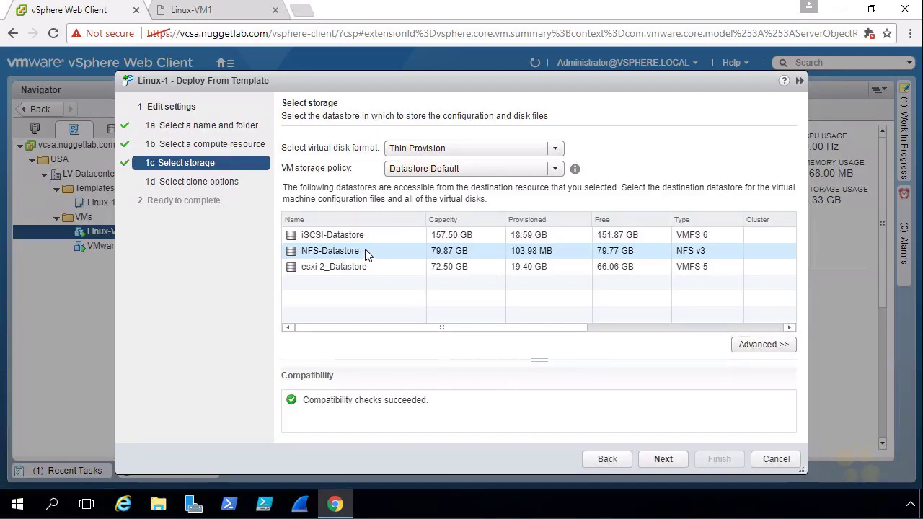
click(665, 456)
Enable power-on after creation, customize the guest OS with Linux-Custom-Specification, and finish the Linux-VM2 deployment.
click(287, 182)
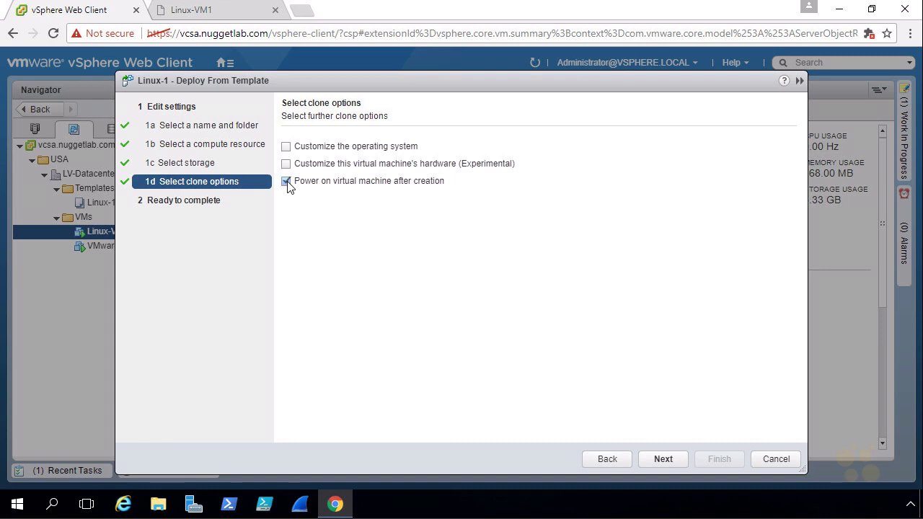
click(287, 147)
click(664, 457)
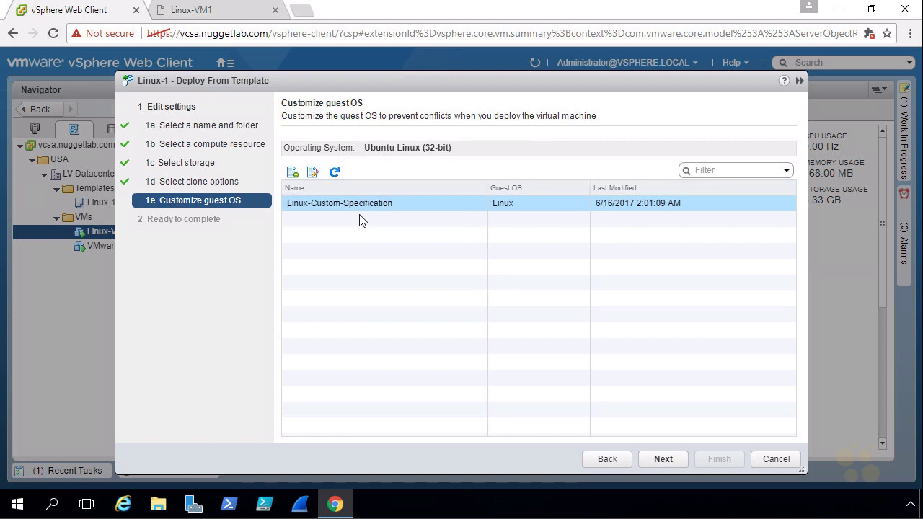
click(360, 207)
click(663, 457)
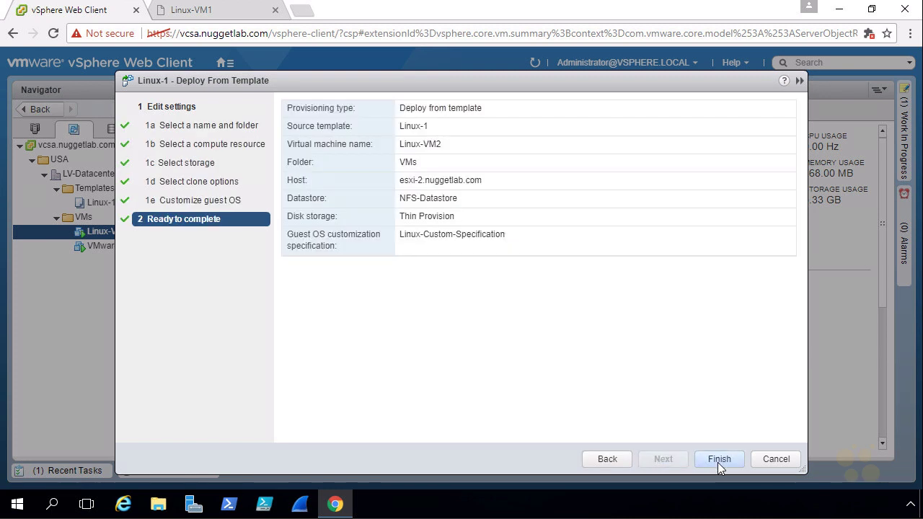
click(718, 459)
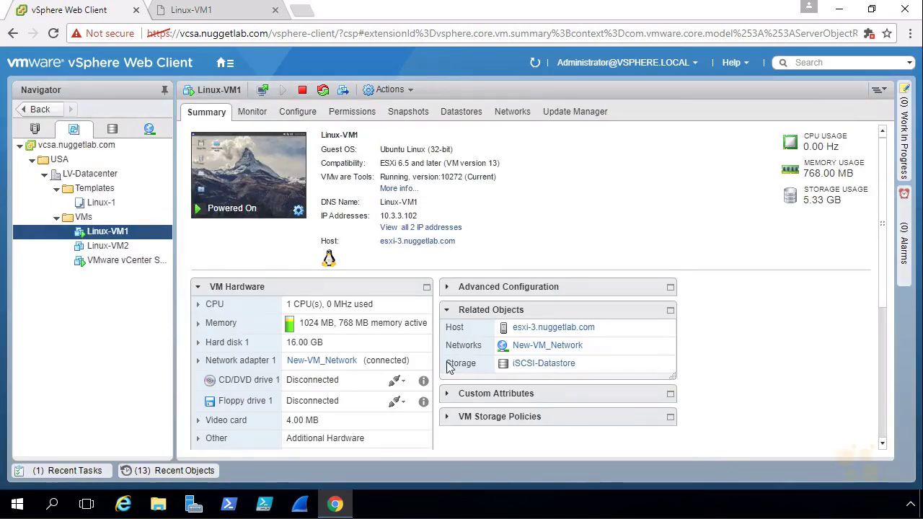
Check the progress of the Linux-1 clone task and review Linux-VM2's summary while it deploys.
click(75, 470)
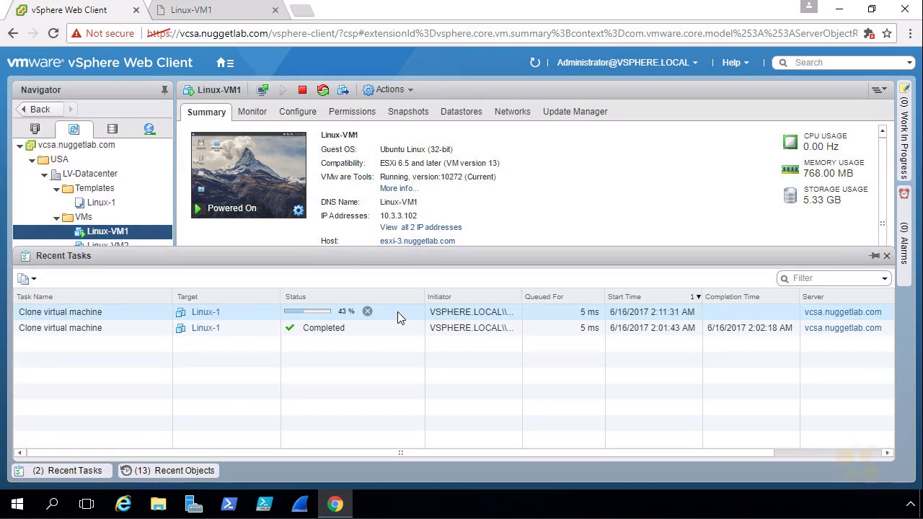
click(73, 472)
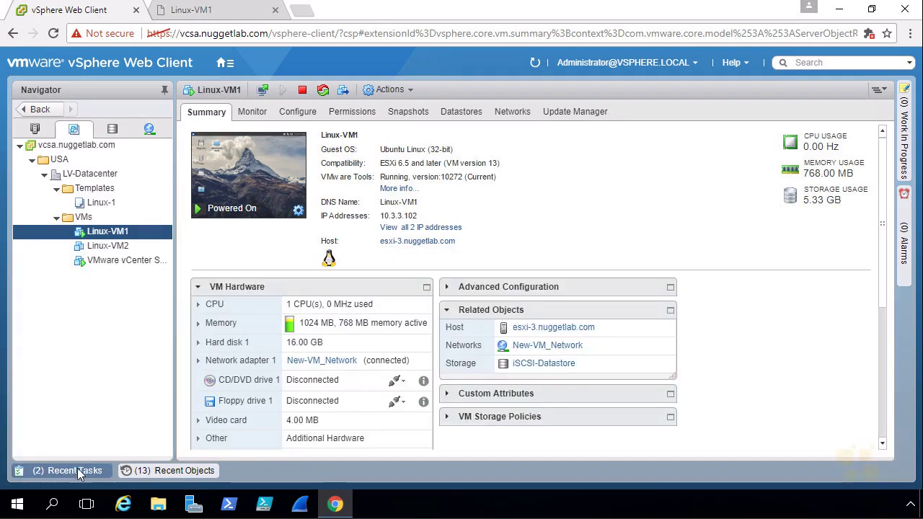
click(113, 249)
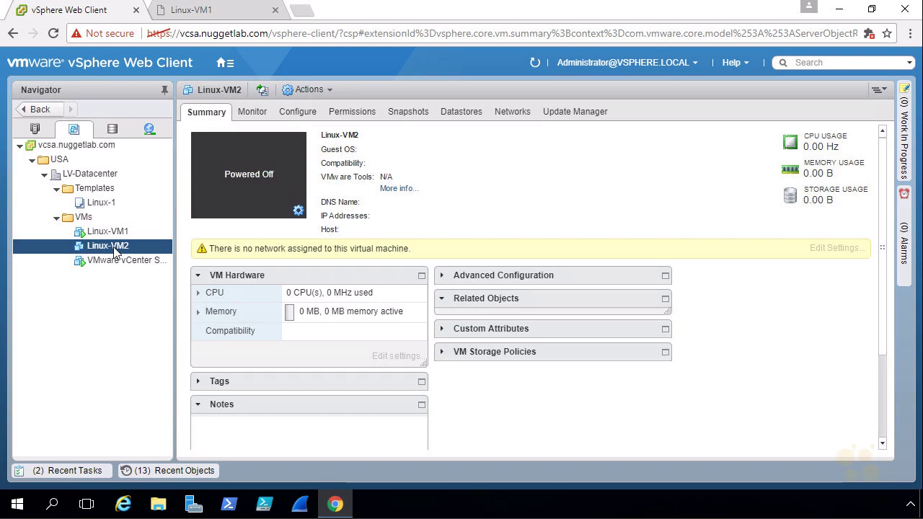
mouse_move(210, 261)
mouse_down()
mouse_move(373, 265)
mouse_move(345, 232)
mouse_move(219, 261)
mouse_up()
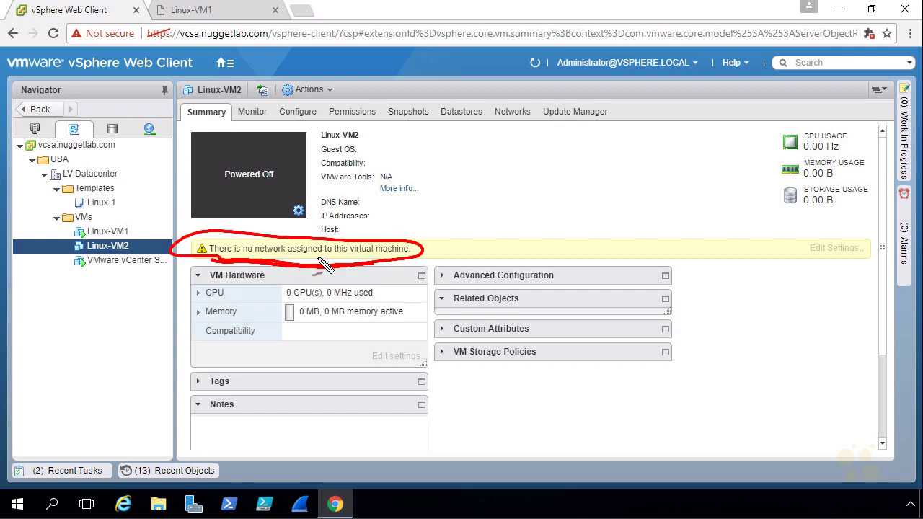
key(Escape)
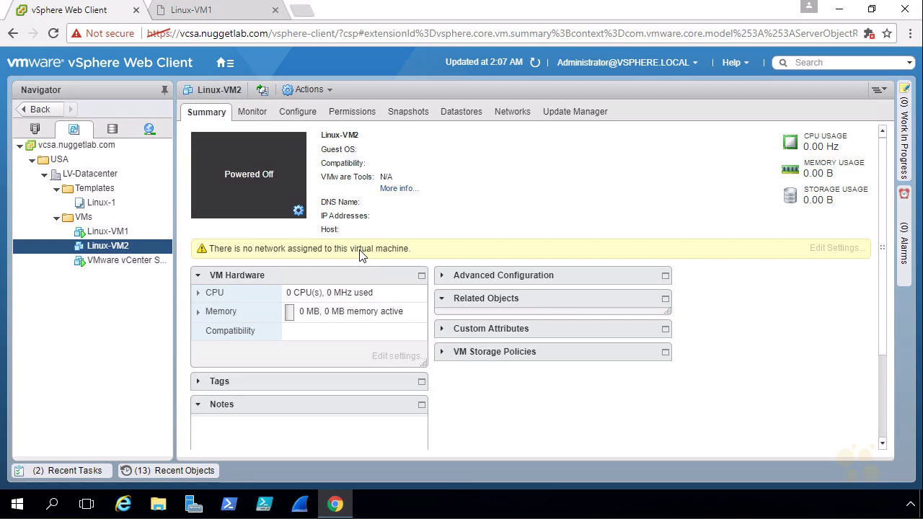
click(69, 471)
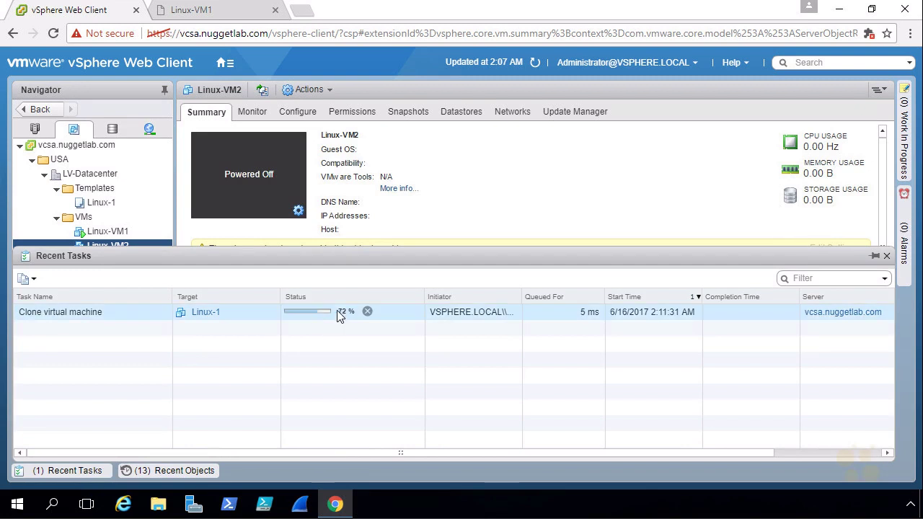